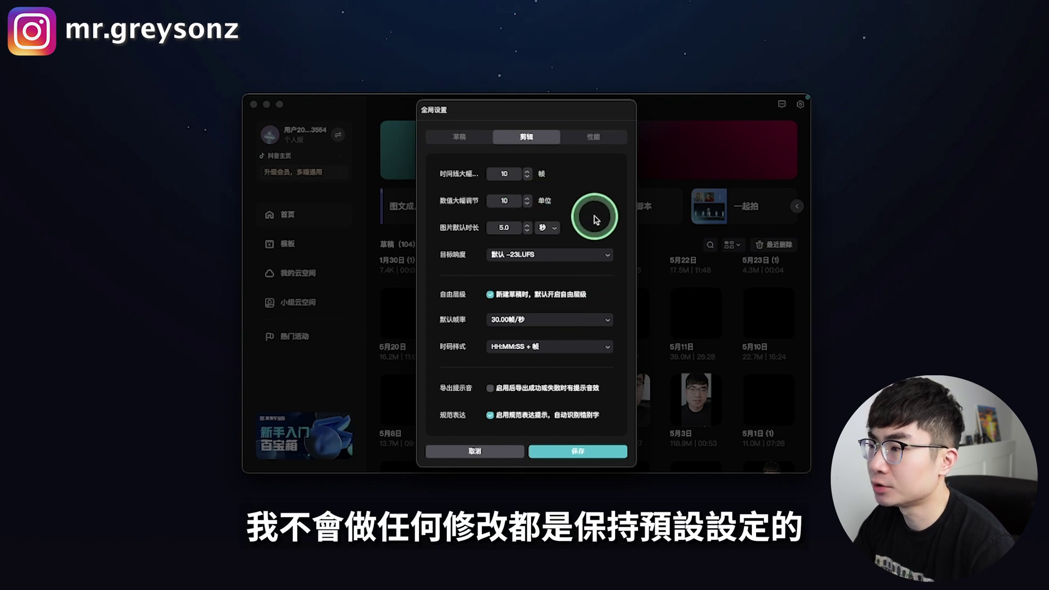
Check the performance section of the global settings and start a new video project.
{"action": "left_click", "coordinate": [593, 136]}
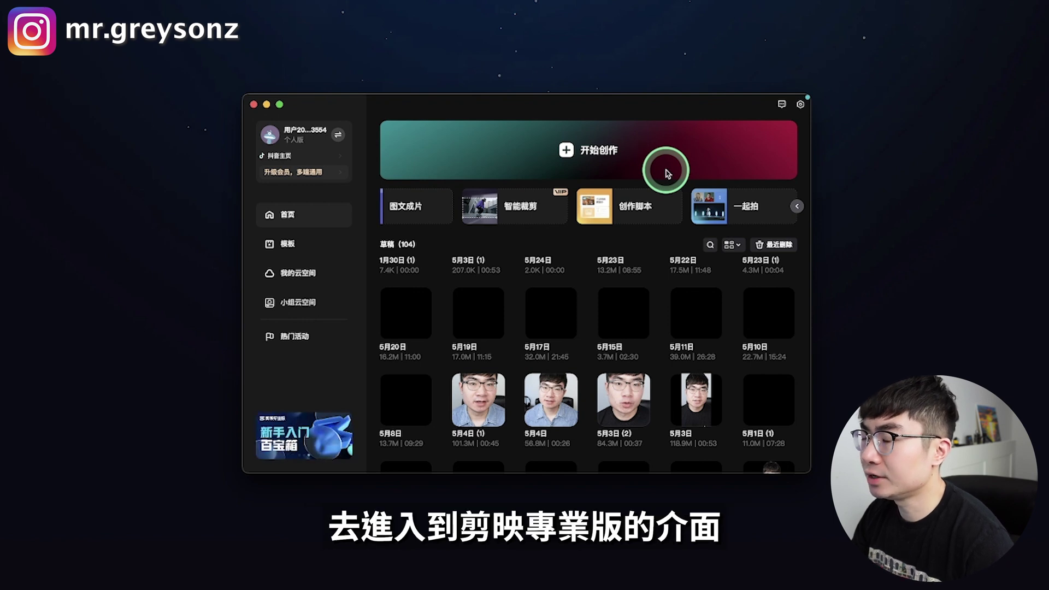
{"action": "left_click", "coordinate": [665, 173]}
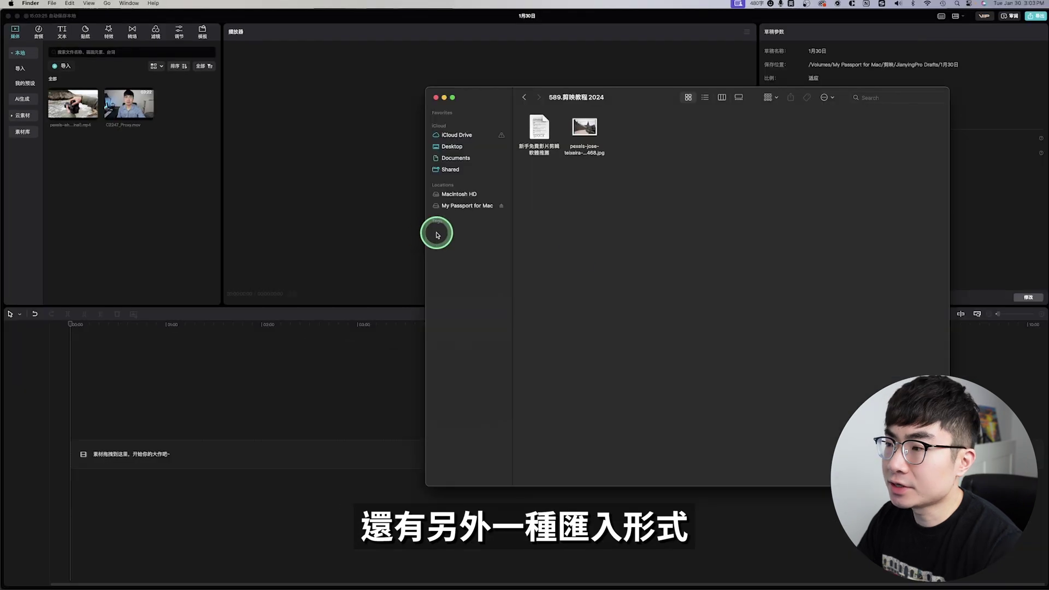
Import the JPG from the 589.剪映教程 2024 folder into the media library and place C2247_Proxy.mov on the timeline.
{"action": "left_click_drag", "start_coordinate": [587, 131], "coordinate": [124, 164]}
{"action": "left_click", "coordinate": [215, 131]}
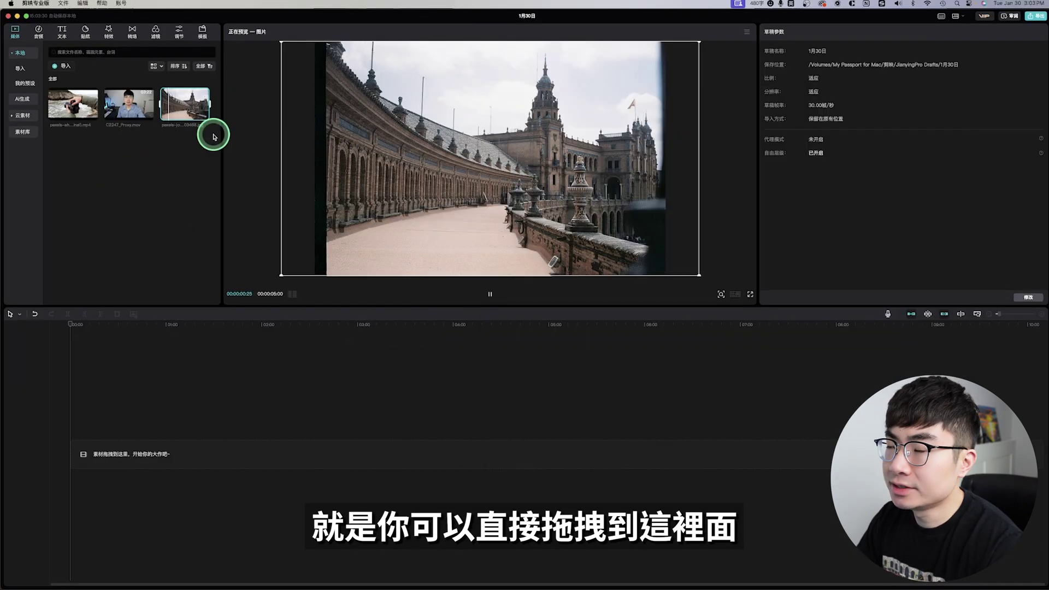
{"action": "left_click", "coordinate": [199, 173]}
{"action": "left_click_drag", "start_coordinate": [134, 116], "coordinate": [73, 459]}
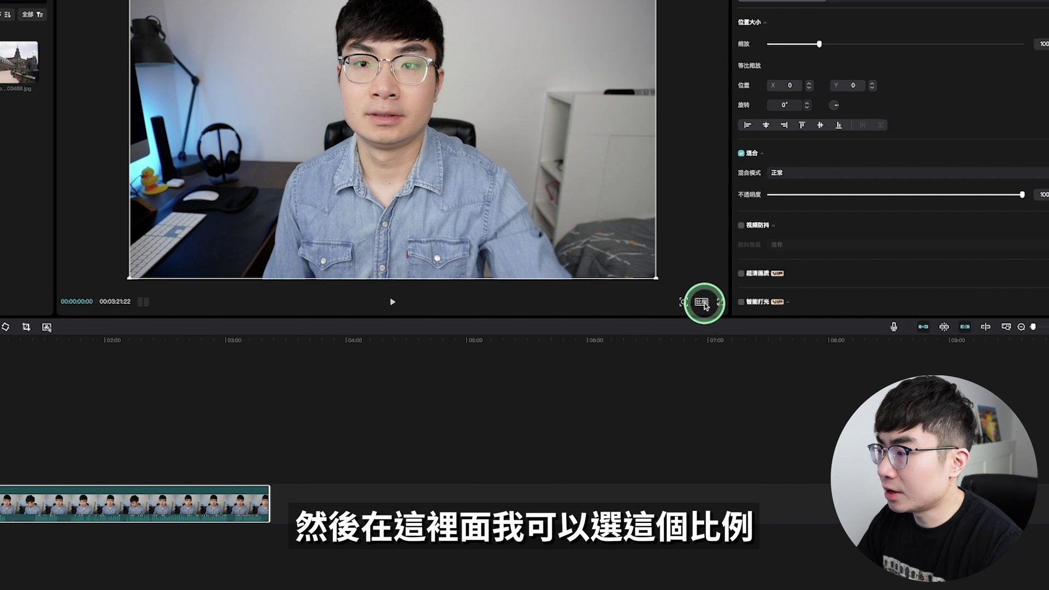
Try the 9:16 (抖音) aspect ratio and return the project to 适应 (原始).
{"action": "left_click", "coordinate": [703, 303]}
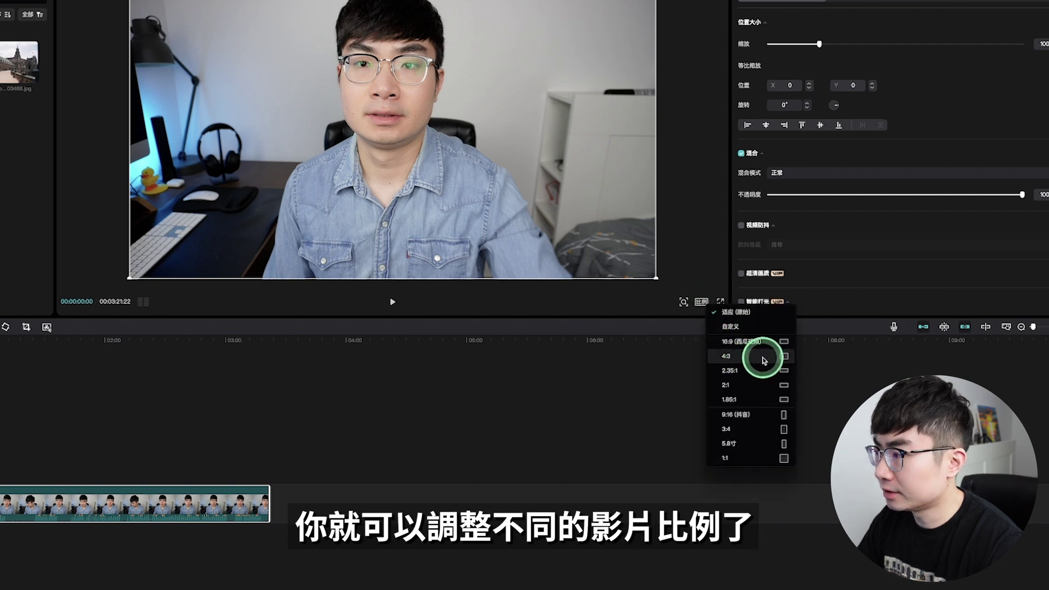
{"action": "left_click", "coordinate": [763, 416]}
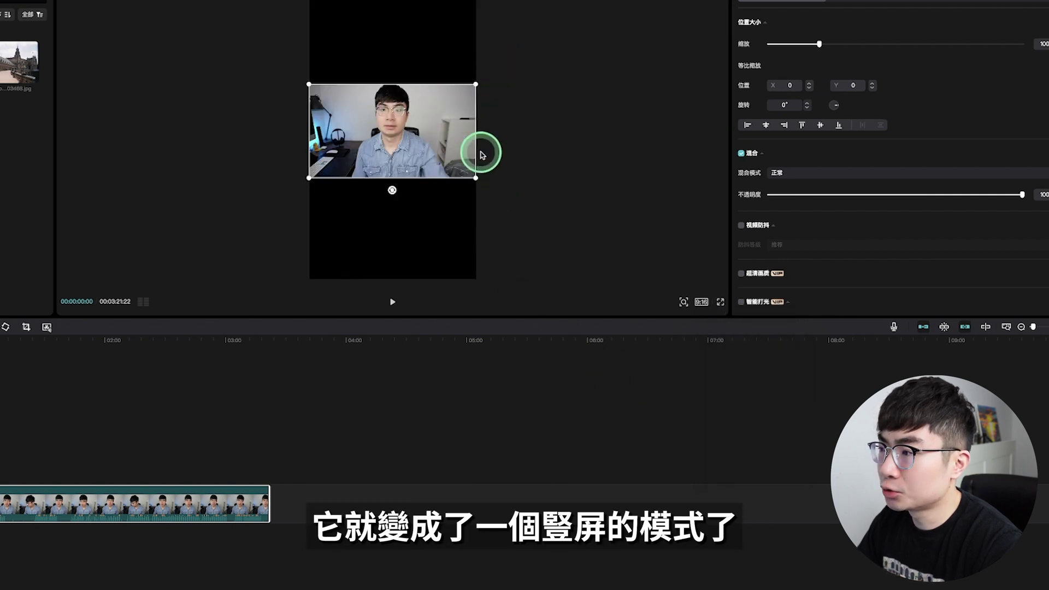
{"action": "left_click", "coordinate": [701, 301]}
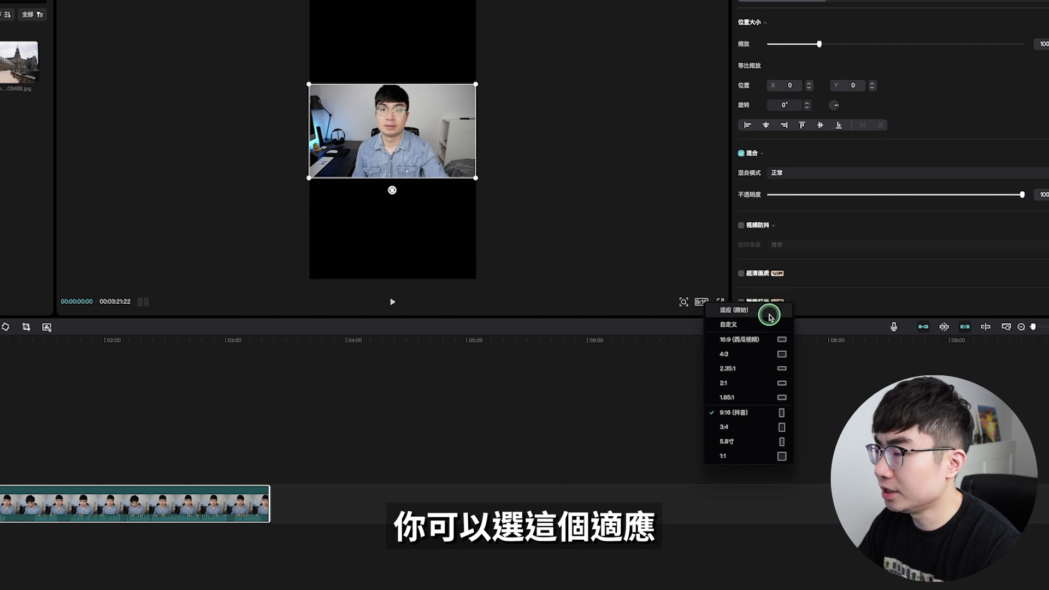
{"action": "left_click", "coordinate": [770, 316]}
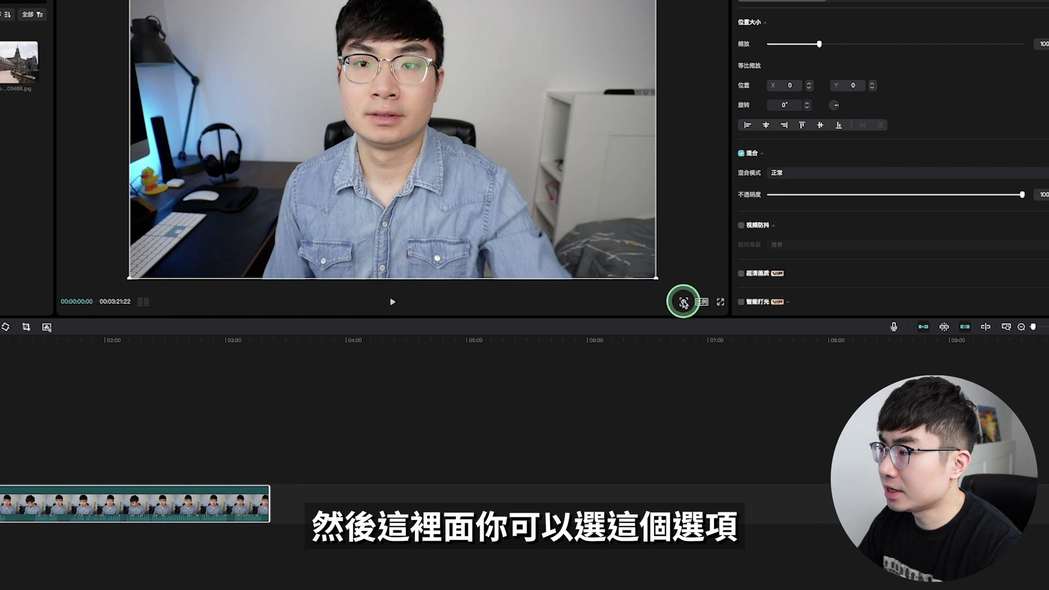
Trim about 17 seconds from the start of the C2247_Proxy.mov clip.
{"action": "left_click", "coordinate": [683, 304]}
{"action": "mouse_move", "coordinate": [663, 318]}
{"action": "left_mouse_down"}
{"action": "mouse_move", "coordinate": [681, 319]}
{"action": "mouse_move", "coordinate": [645, 320]}
{"action": "mouse_move", "coordinate": [653, 318]}
{"action": "left_mouse_up"}
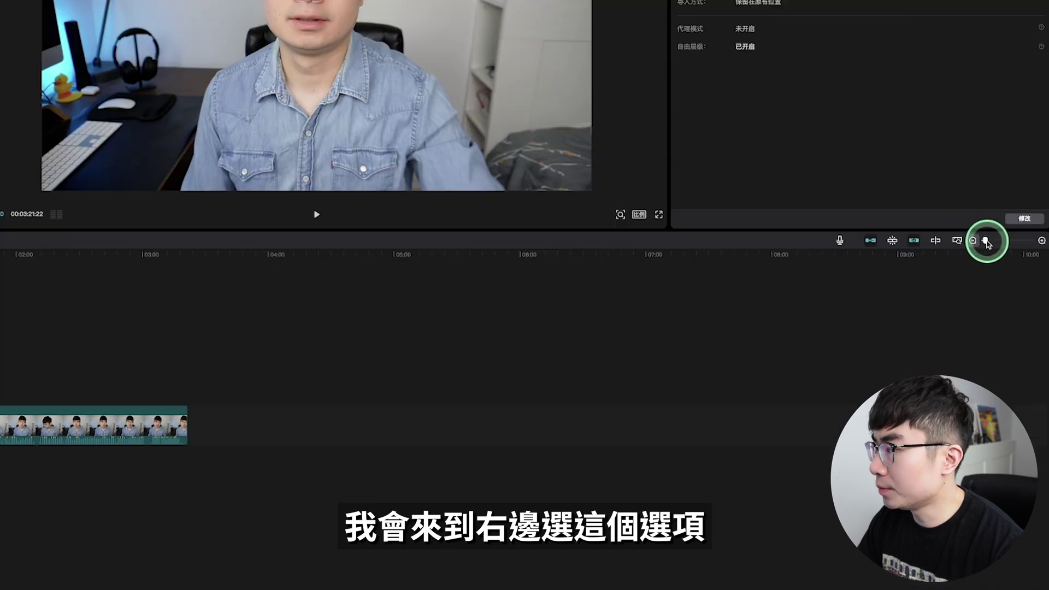
{"action": "left_click_drag", "start_coordinate": [986, 241], "coordinate": [995, 241]}
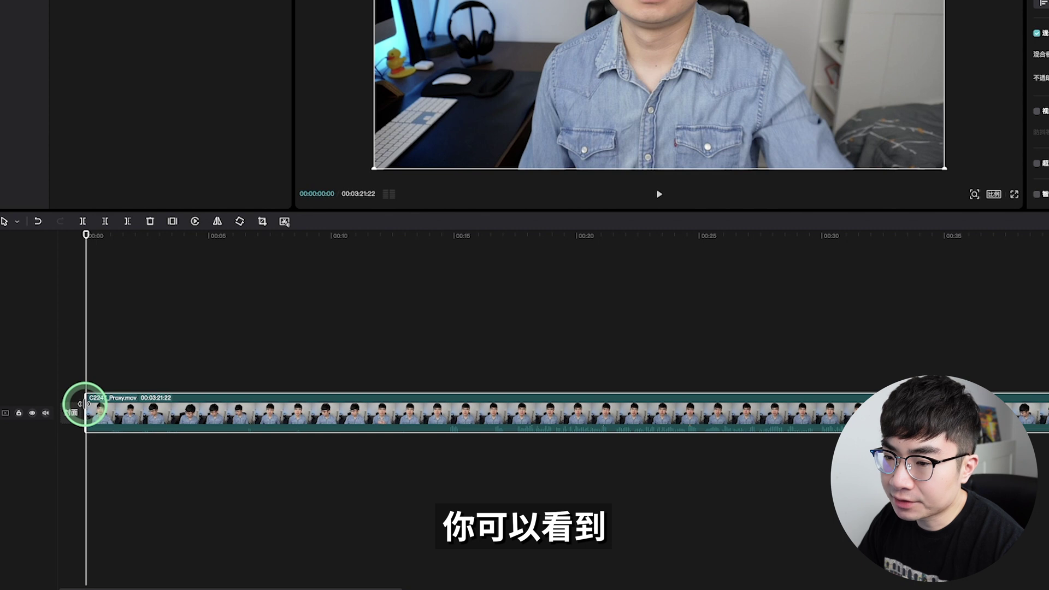
{"action": "left_click_drag", "start_coordinate": [82, 405], "coordinate": [175, 399]}
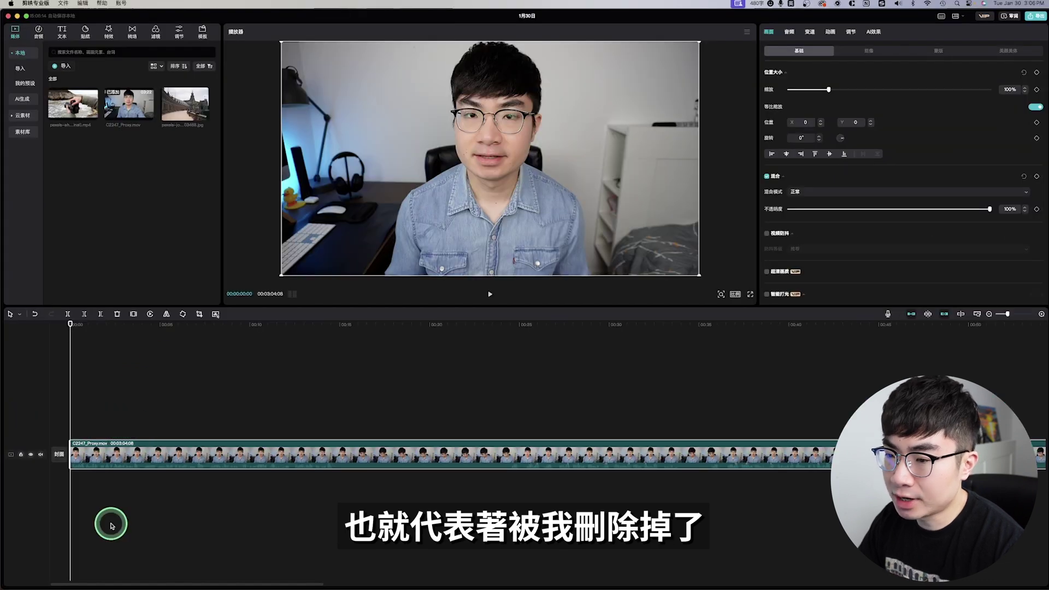
Split the talking-head clip at 00:00:14:21 and again at about 24 seconds, around the silent section.
{"action": "left_click", "coordinate": [334, 470]}
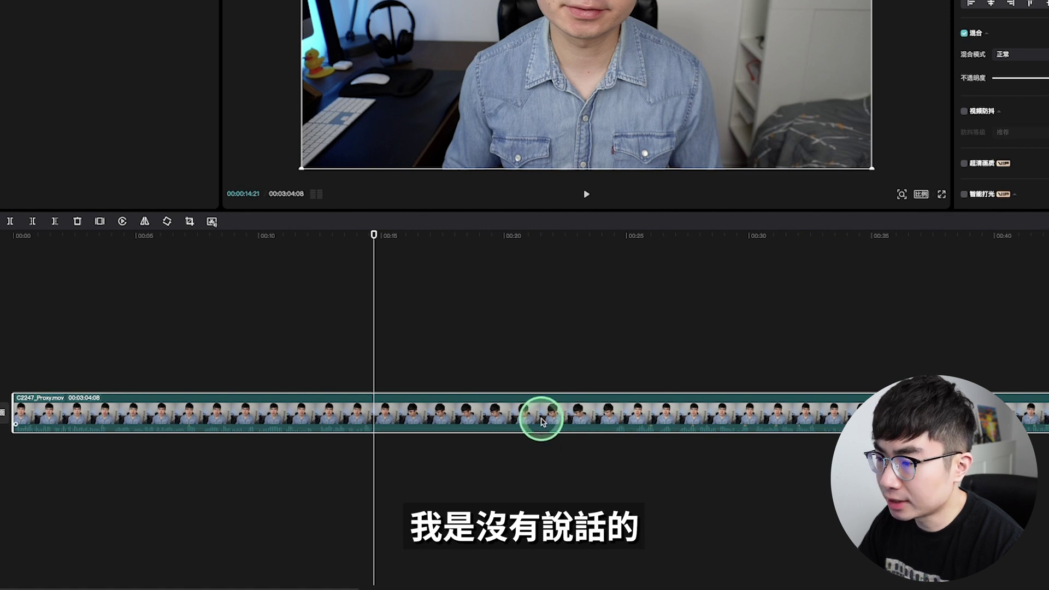
{"action": "left_click", "coordinate": [0, 221]}
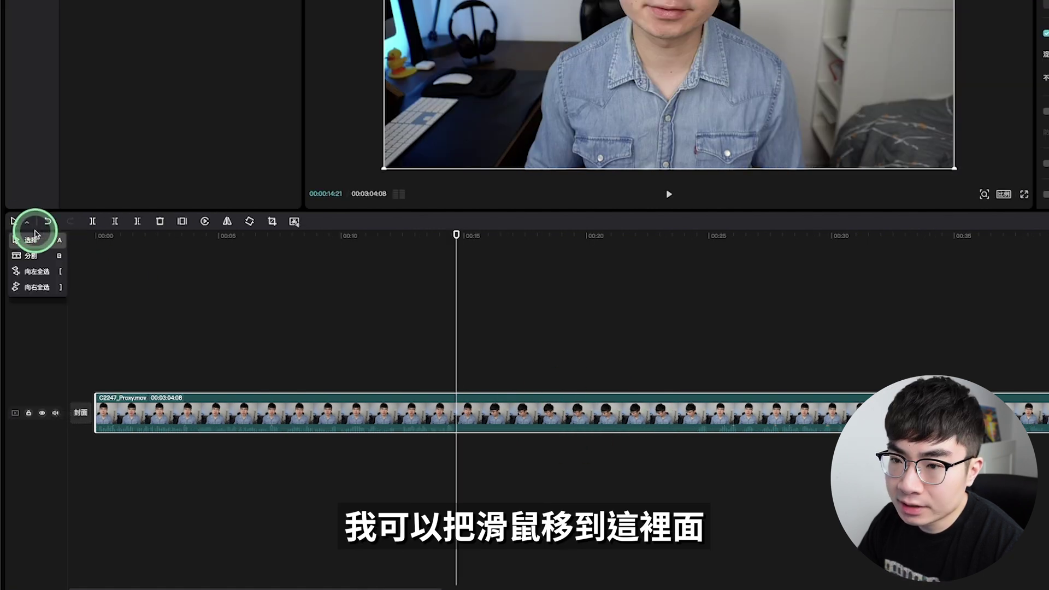
{"action": "left_click", "coordinate": [49, 256]}
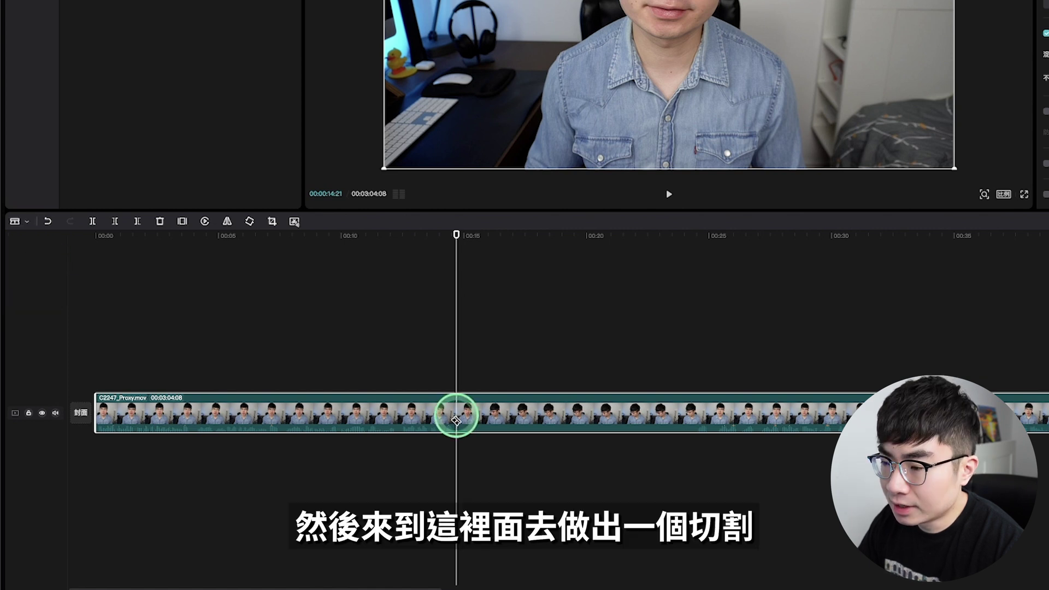
{"action": "left_click", "coordinate": [457, 421]}
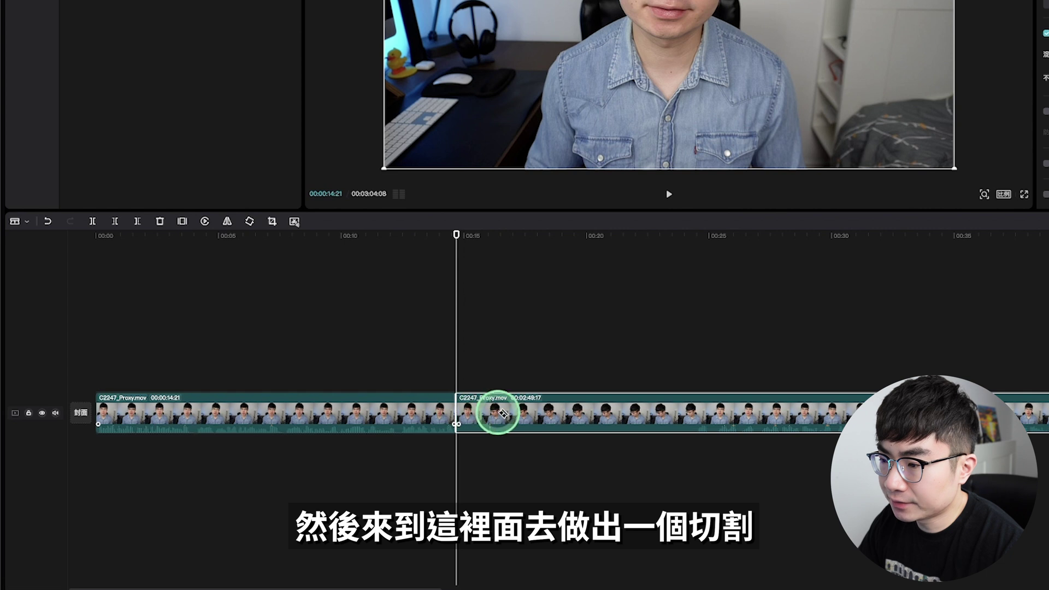
{"action": "left_click", "coordinate": [696, 423]}
Delete the silent segment between the two cuts, using the selection tool.
{"action": "left_click", "coordinate": [20, 222]}
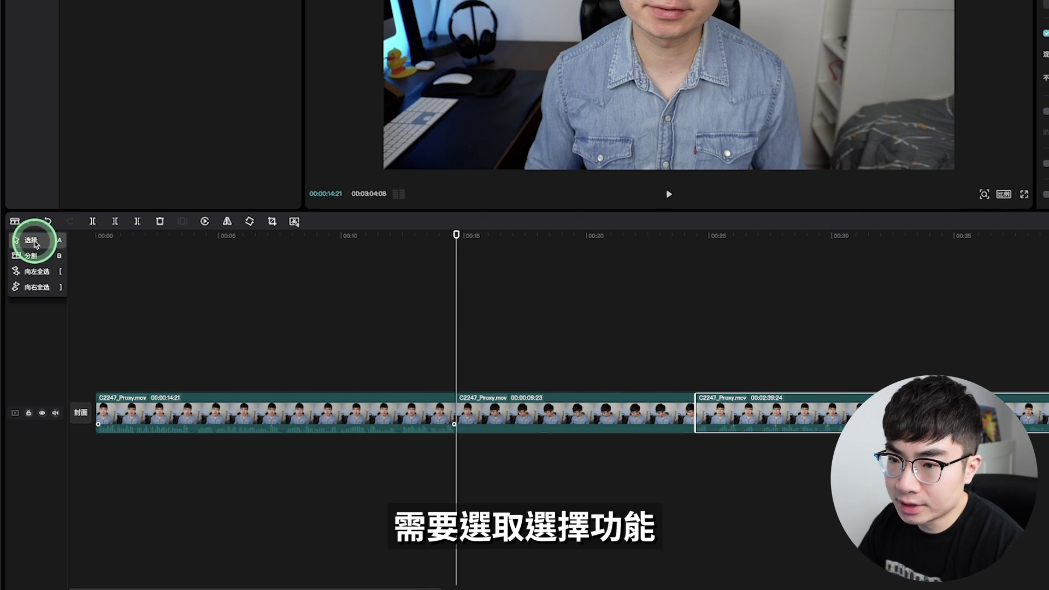
{"action": "left_click", "coordinate": [33, 240]}
{"action": "left_click", "coordinate": [620, 417]}
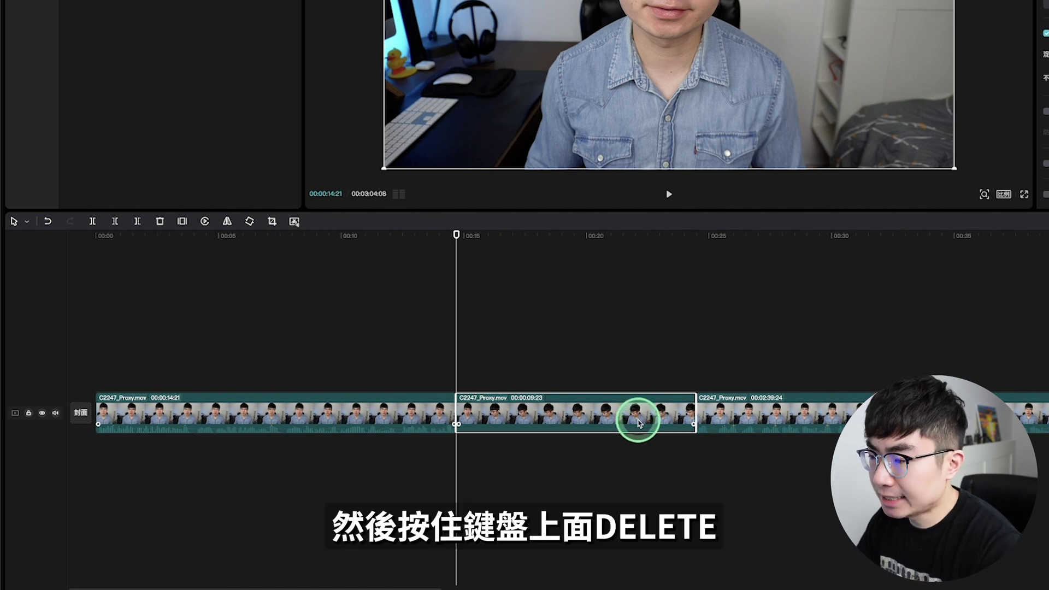
{"action": "key", "text": "Delete"}
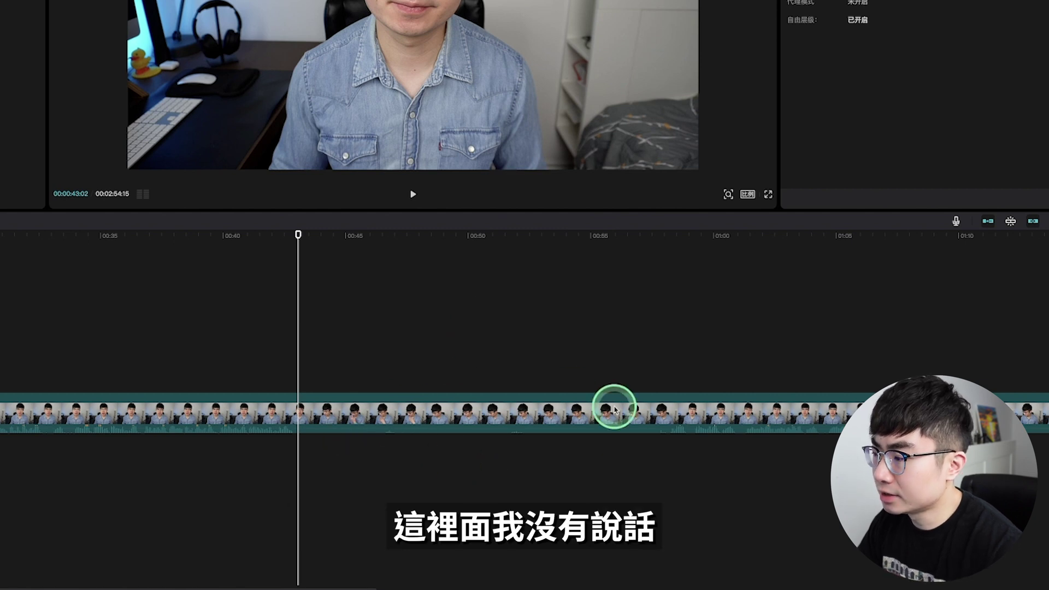
Split the clip at 00:00:43:02 and 00:00:58:02 and delete the section between the cuts.
{"action": "key", "text": "b"}
{"action": "left_click", "coordinate": [299, 424]}
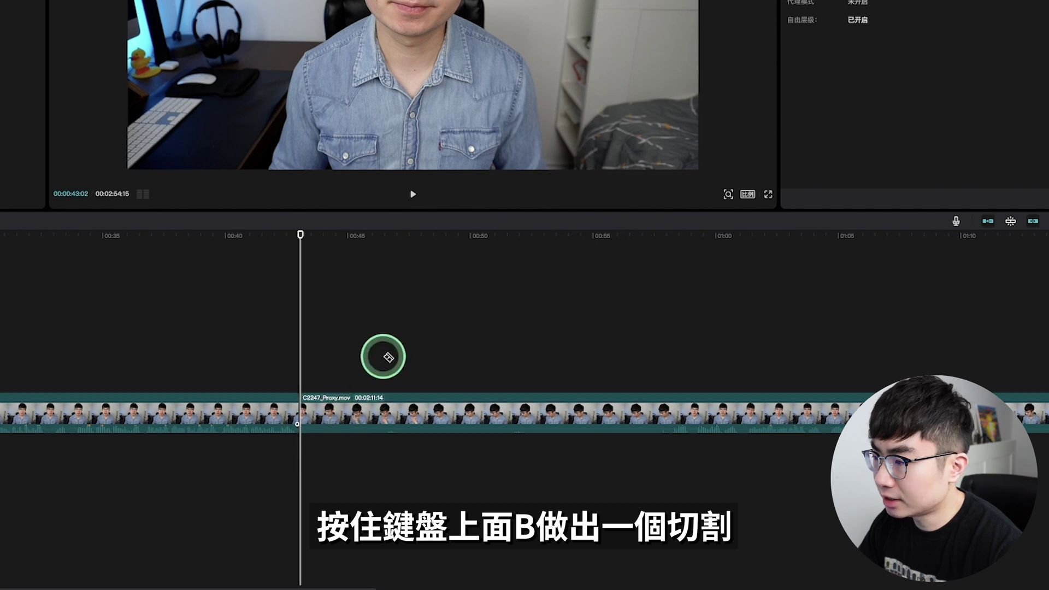
{"action": "left_click", "coordinate": [668, 328]}
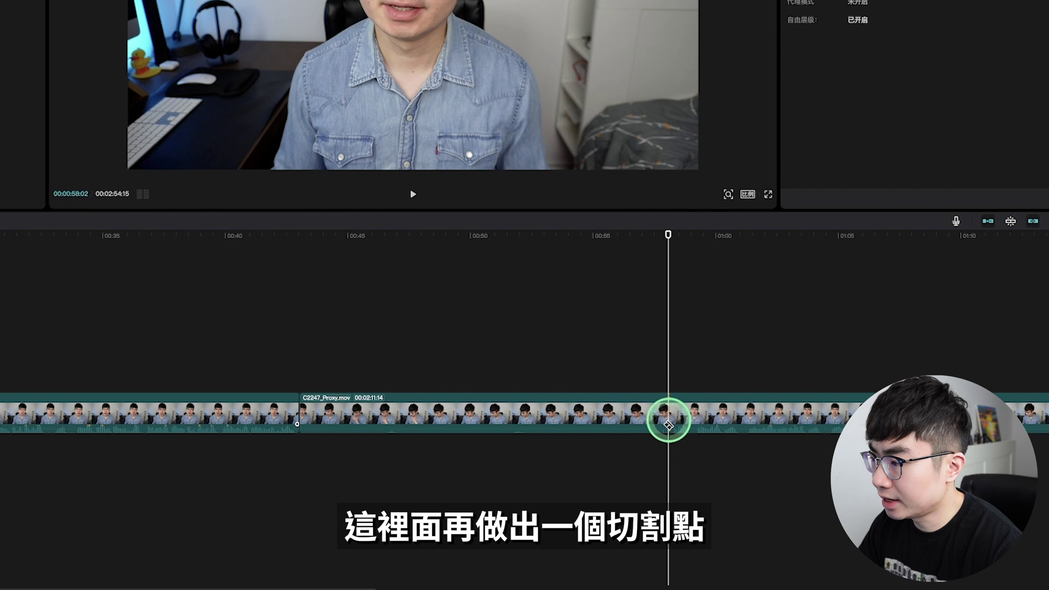
{"action": "left_click", "coordinate": [667, 425]}
{"action": "key", "text": "a"}
{"action": "left_click", "coordinate": [520, 424]}
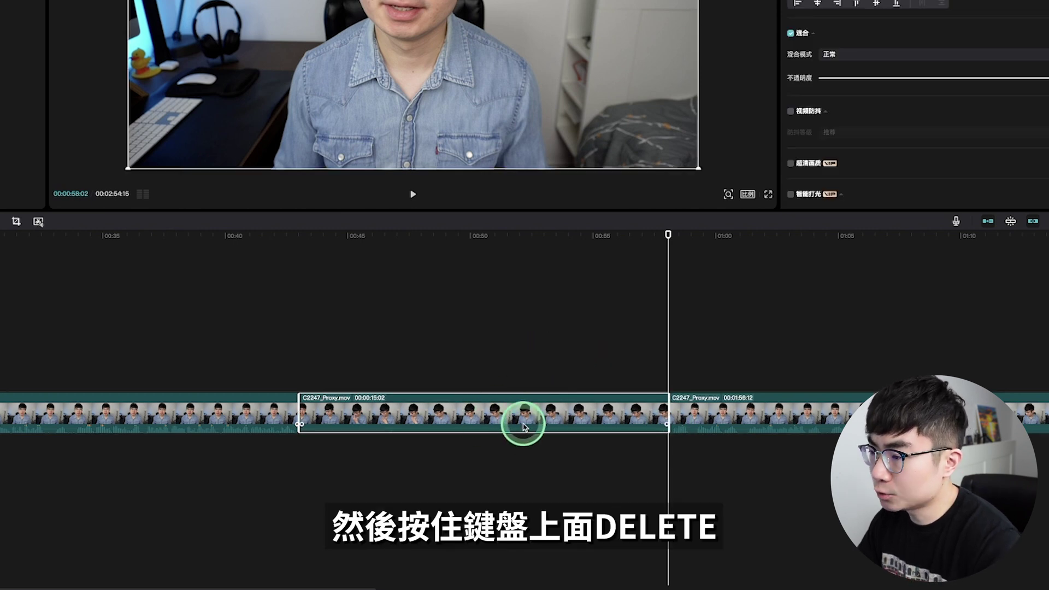
{"action": "key", "text": "Delete"}
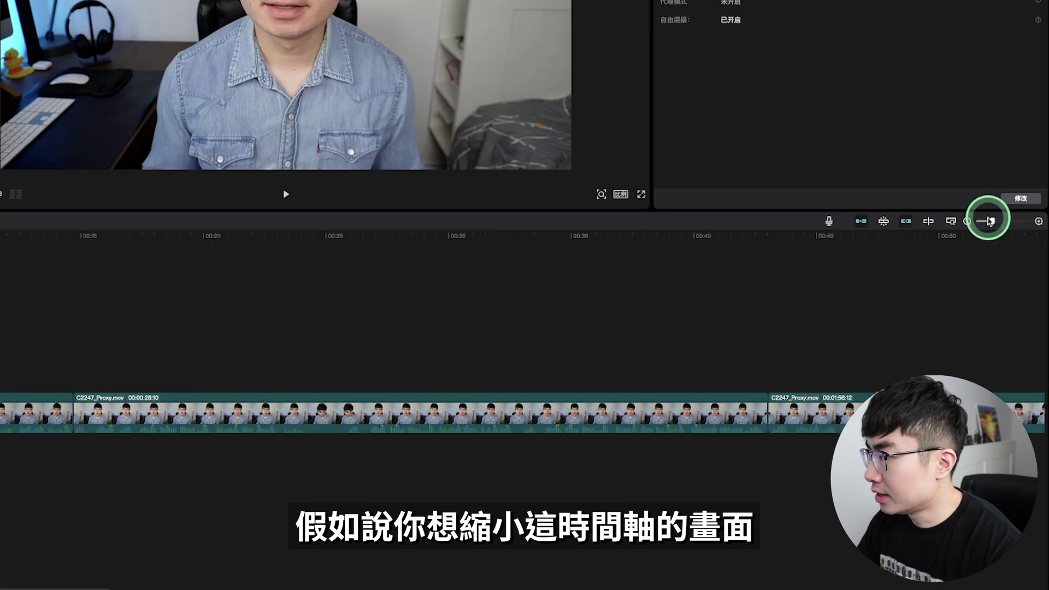
Place the pexels B-roll video on a track above the main clip at about 7 seconds and move the playhead to 00:00:09:02.
{"action": "left_click_drag", "start_coordinate": [993, 222], "coordinate": [986, 222]}
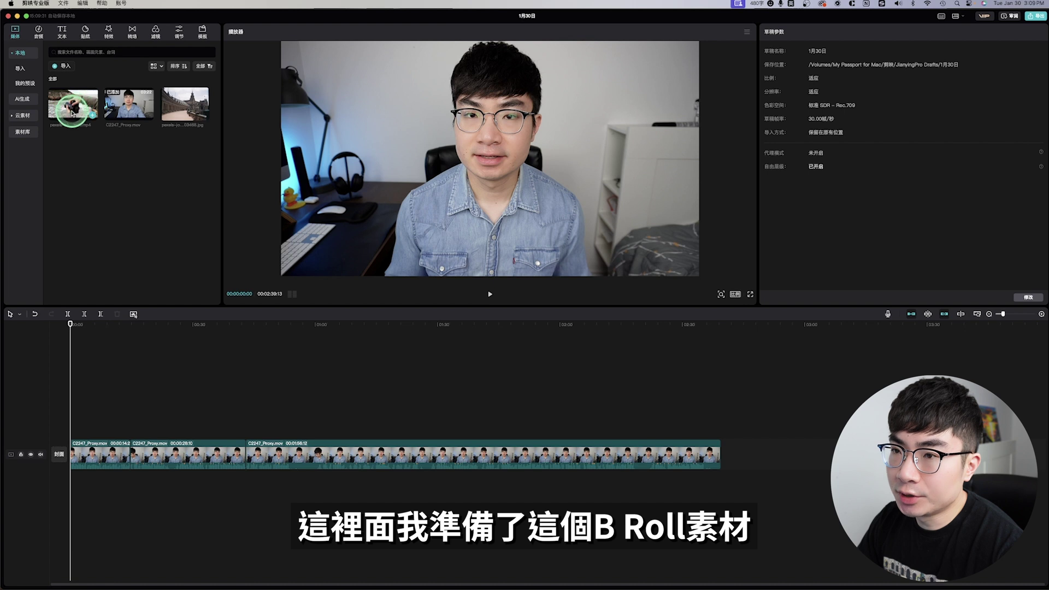
{"action": "left_click_drag", "start_coordinate": [77, 108], "coordinate": [109, 422]}
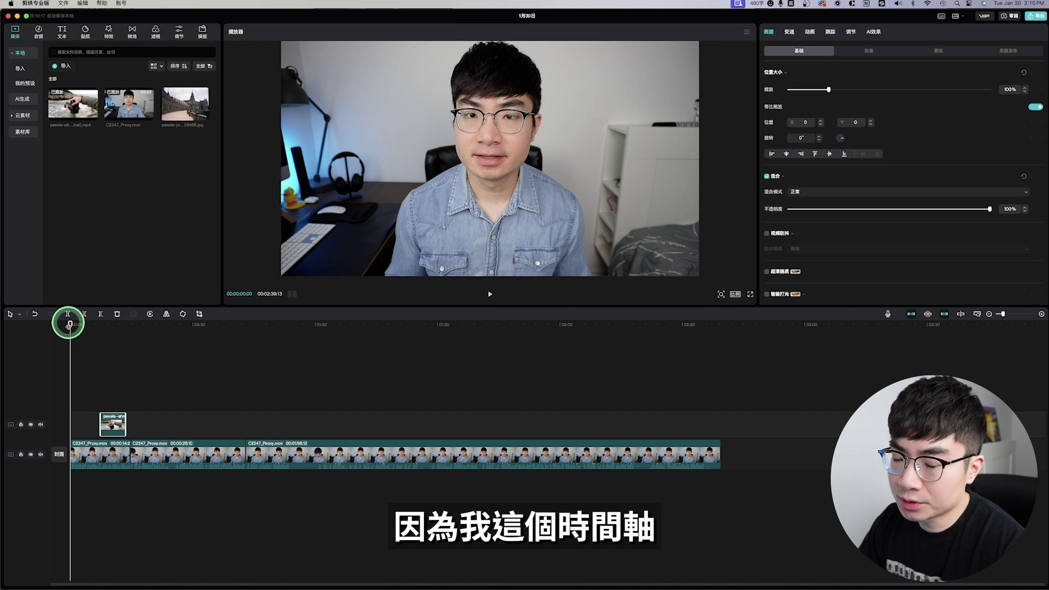
{"action": "left_click_drag", "start_coordinate": [69, 324], "coordinate": [107, 322]}
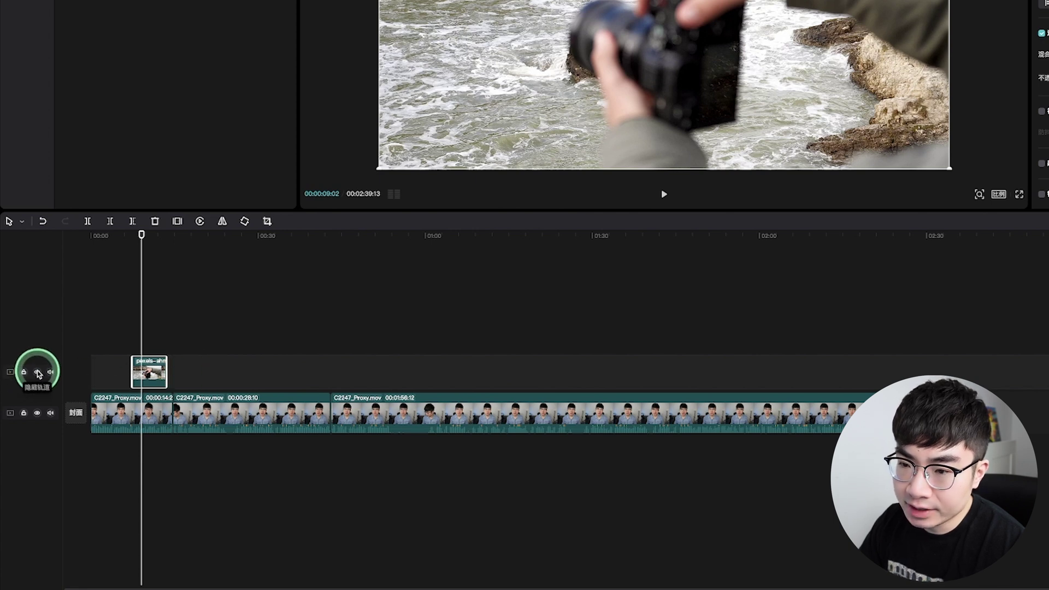
Toggle the B-roll track's sound and scale the B-roll clip to 103%.
{"action": "left_click", "coordinate": [50, 374]}
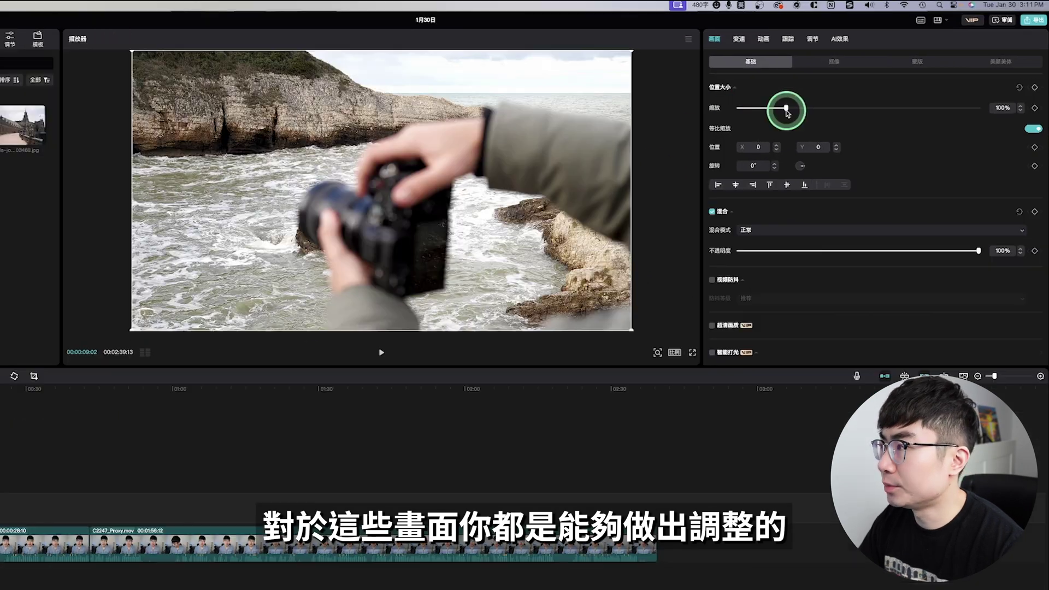
{"action": "left_click_drag", "start_coordinate": [829, 89], "coordinate": [787, 108]}
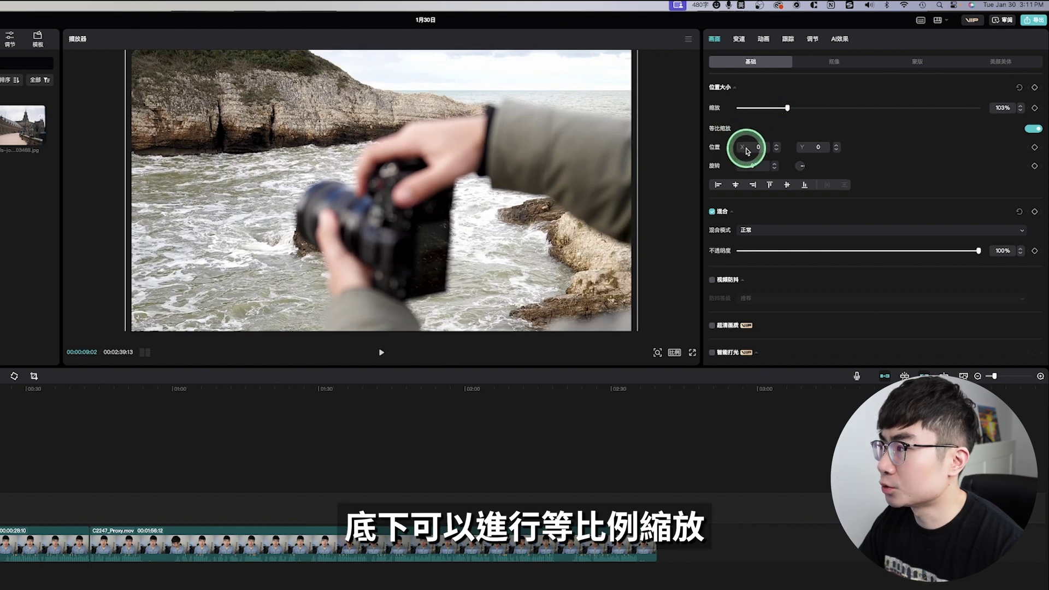
Enable 智能打光 on the talking-head clip with the first warm 基础面光 preset and set light source 1's intensity to 22.
{"action": "scroll", "coordinate": [796, 171], "scroll_direction": "down", "scroll_amount": 2}
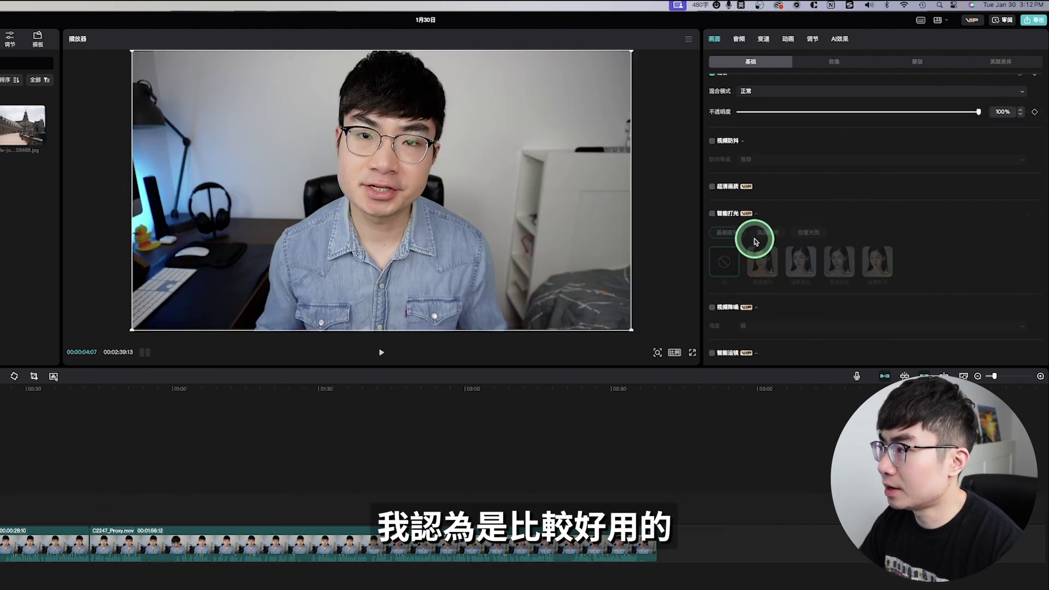
{"action": "left_click", "coordinate": [711, 214]}
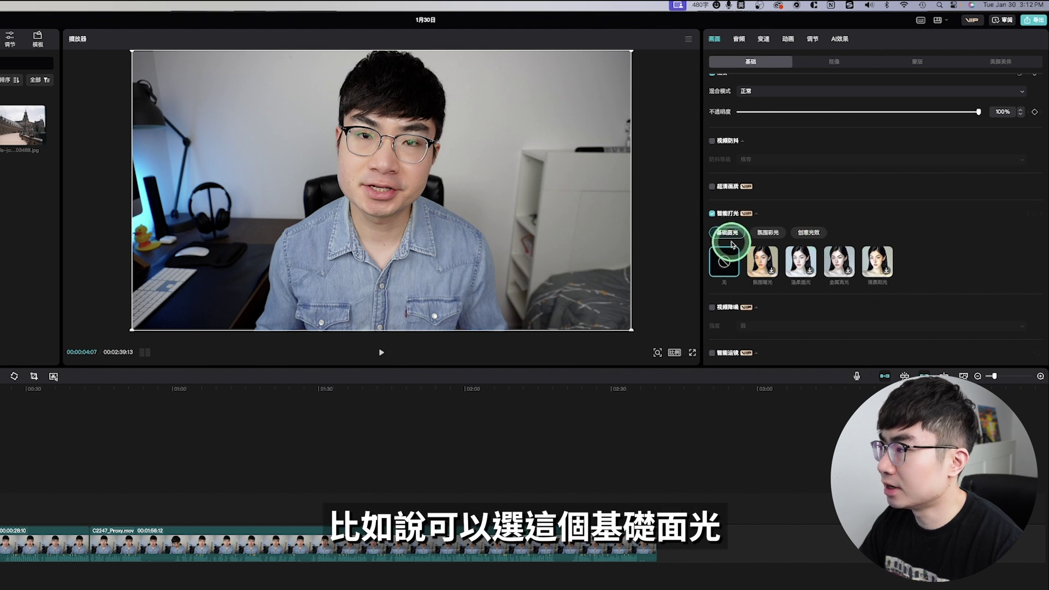
{"action": "left_click", "coordinate": [763, 262]}
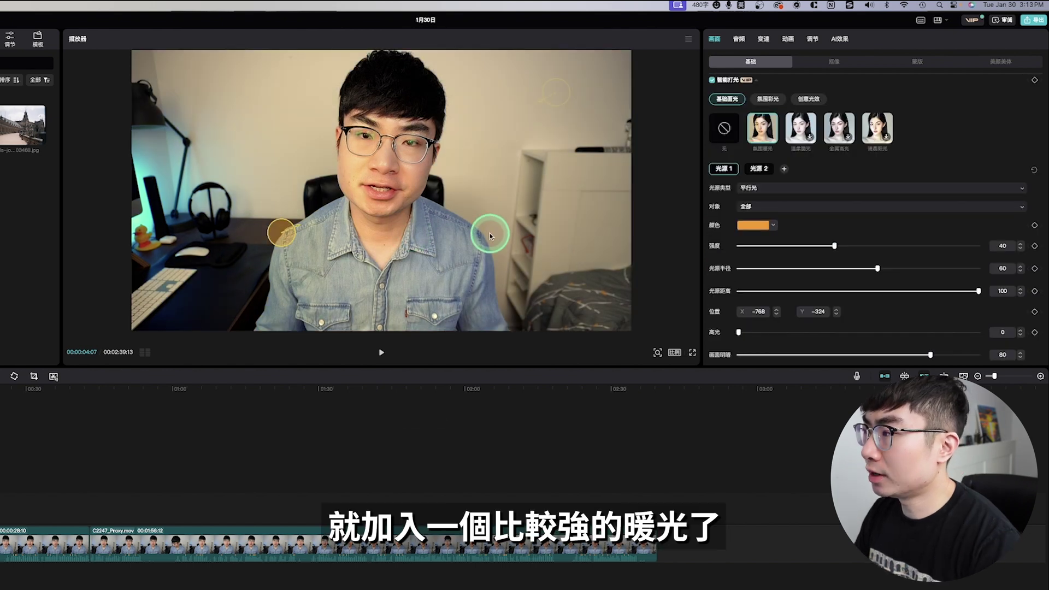
{"action": "left_click_drag", "start_coordinate": [829, 247], "coordinate": [791, 246]}
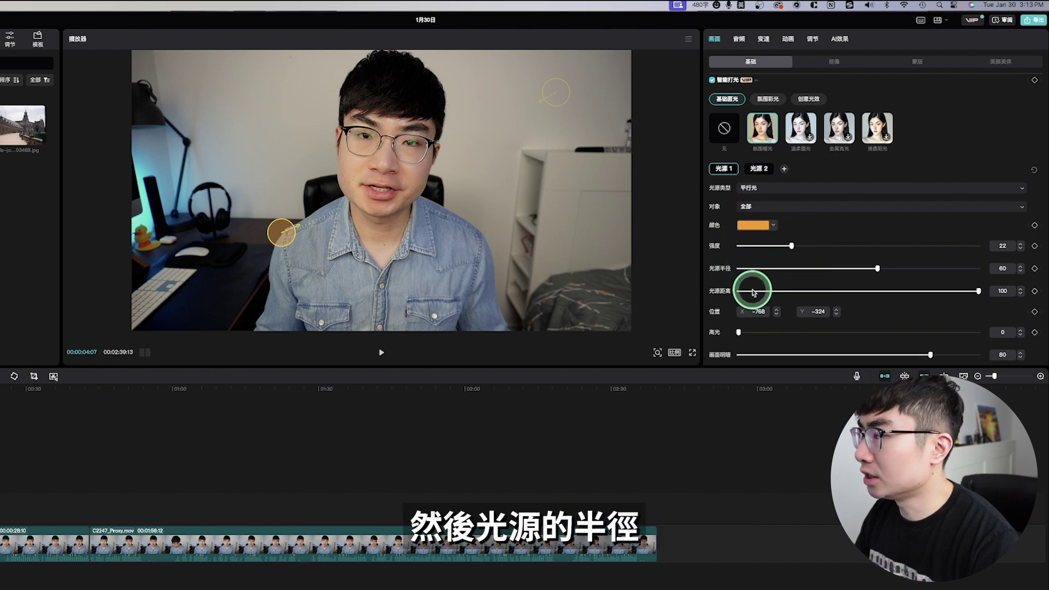
{"action": "scroll", "coordinate": [792, 284], "scroll_direction": "down", "scroll_amount": 5}
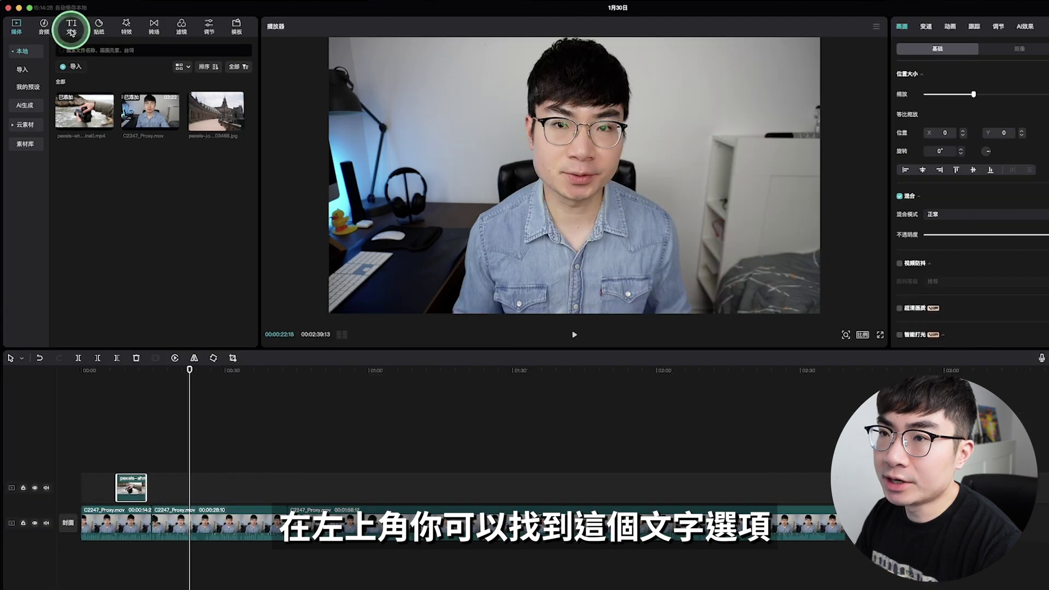
Browse the 花字 and 文字模板 collections in the text library.
{"action": "left_click", "coordinate": [72, 28]}
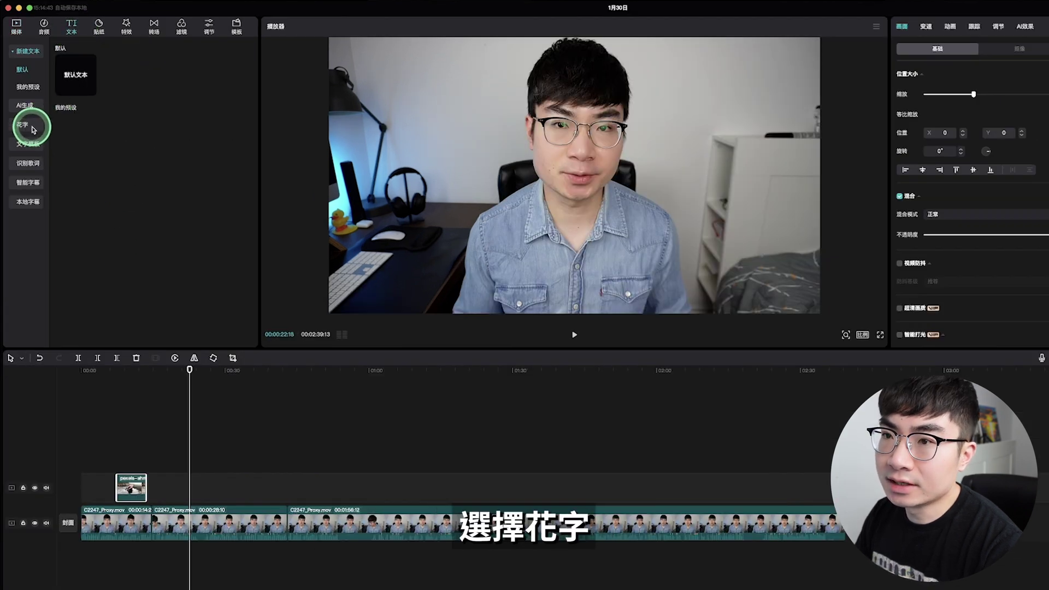
{"action": "left_click", "coordinate": [34, 144]}
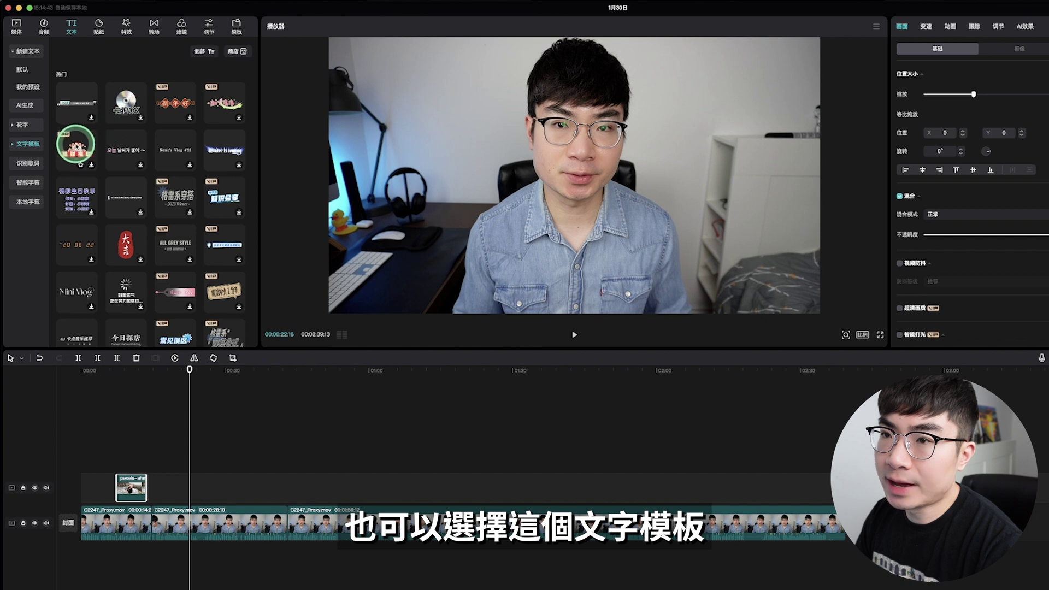
{"action": "left_click", "coordinate": [22, 124]}
{"action": "scroll", "coordinate": [126, 189], "scroll_direction": "down", "scroll_amount": 10}
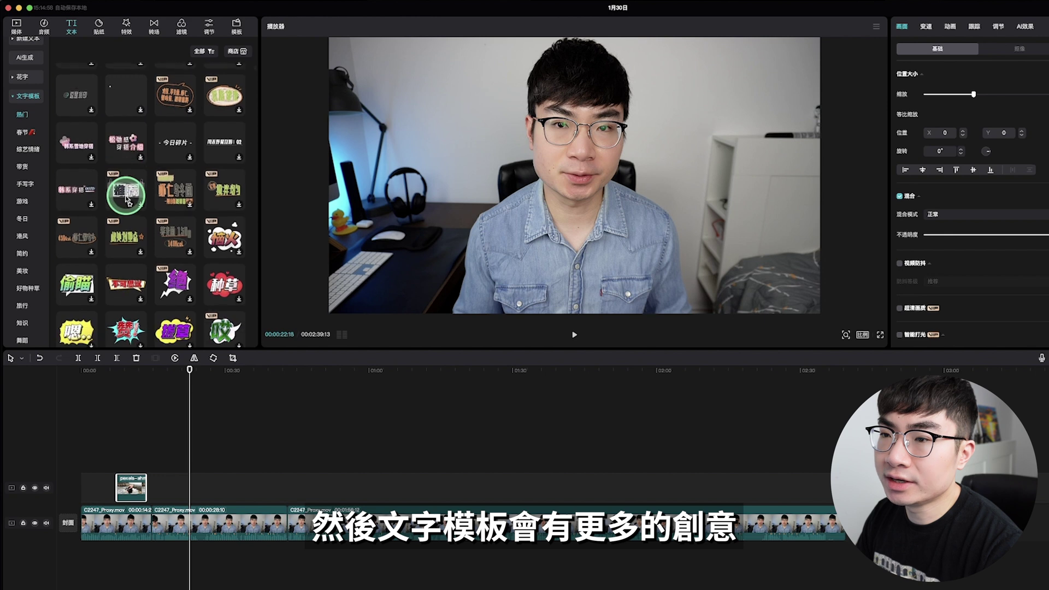
Add the pink glowing 花字 style as a title above the clips at the playhead and set its text to 歡迎訂閱點讚.
{"action": "scroll", "coordinate": [126, 198], "scroll_direction": "down", "scroll_amount": 5}
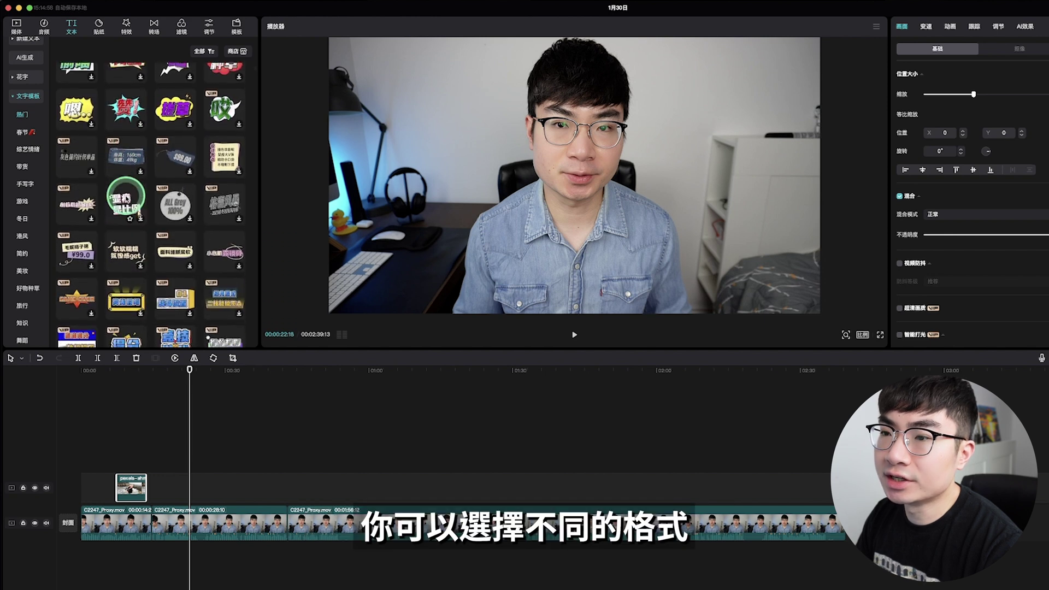
{"action": "scroll", "coordinate": [125, 199], "scroll_direction": "down", "scroll_amount": 5}
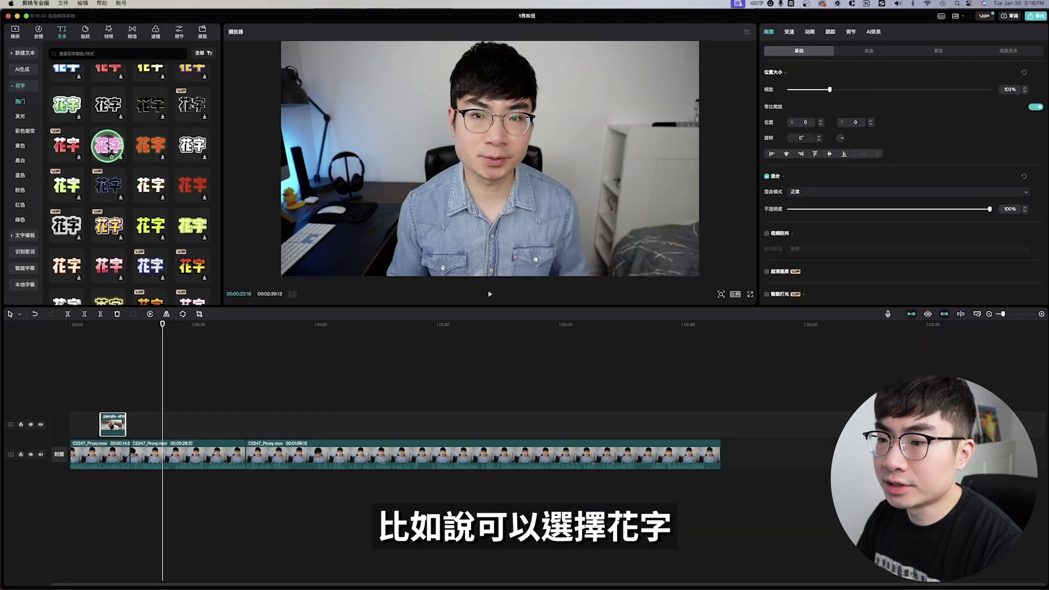
{"action": "left_click_drag", "start_coordinate": [109, 147], "coordinate": [184, 434]}
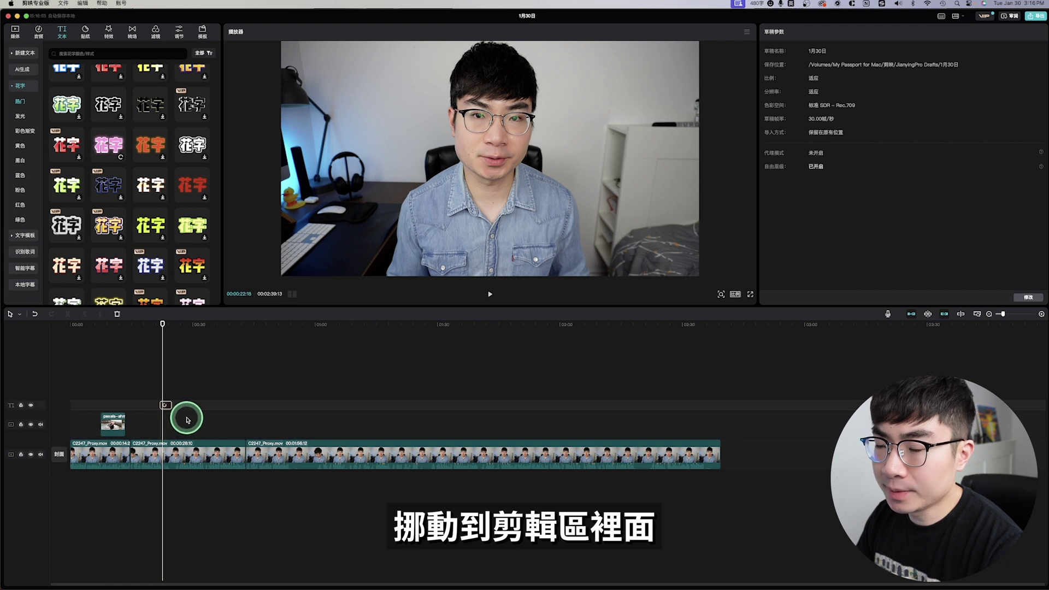
{"action": "left_click", "coordinate": [465, 165]}
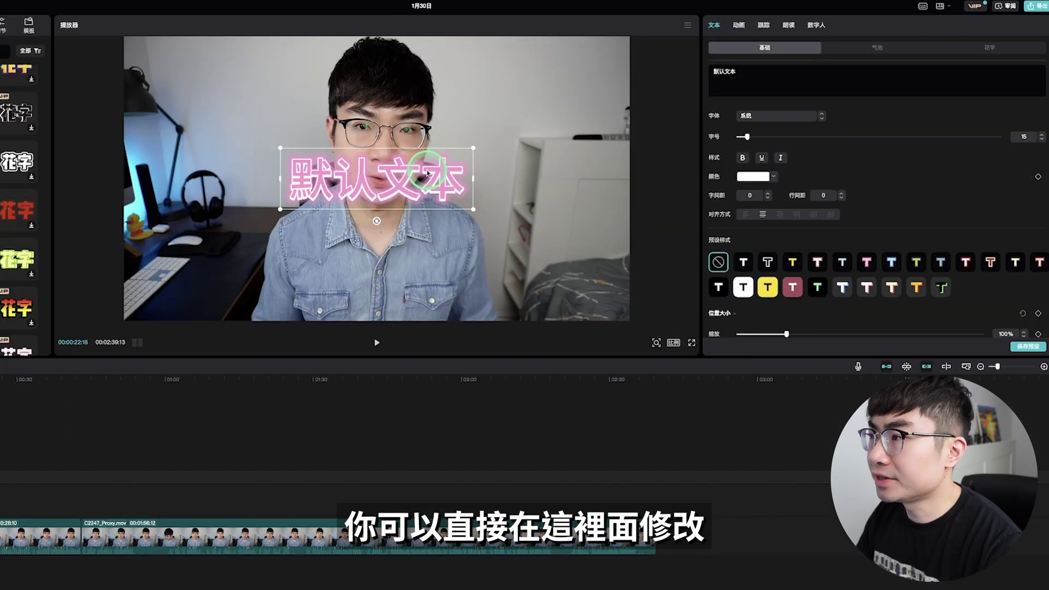
{"action": "double_click", "coordinate": [532, 155]}
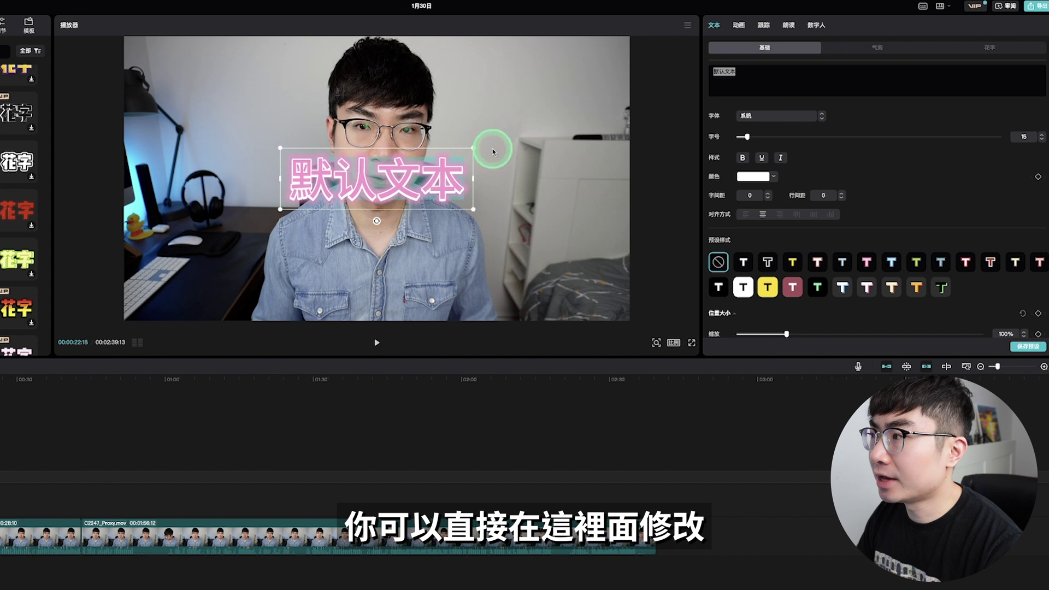
{"action": "left_click_drag", "start_coordinate": [714, 71], "coordinate": [743, 82]}
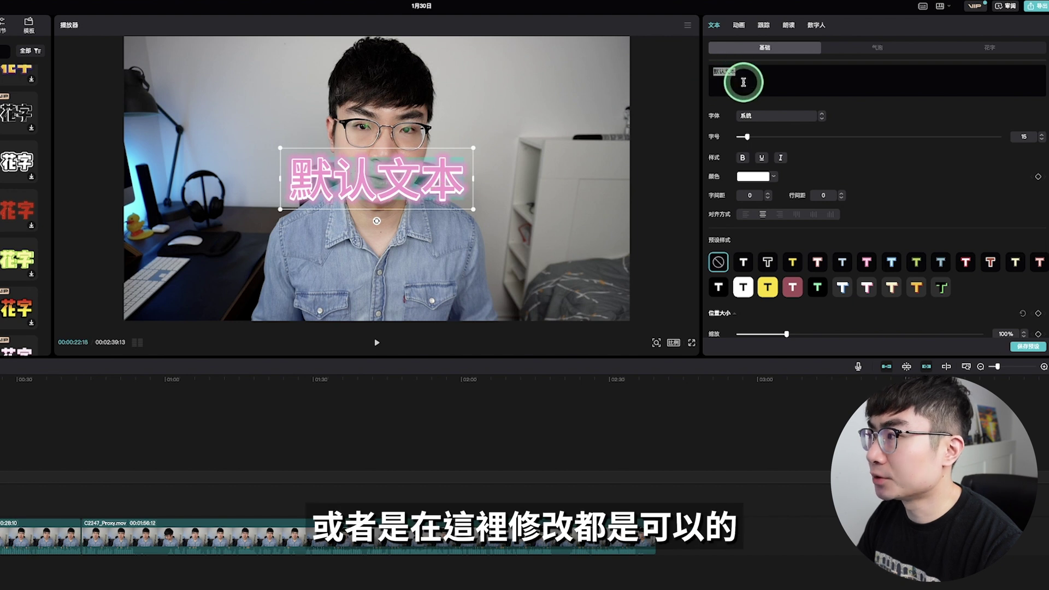
{"action": "type", "text": "歡迎訂閱點讚"}
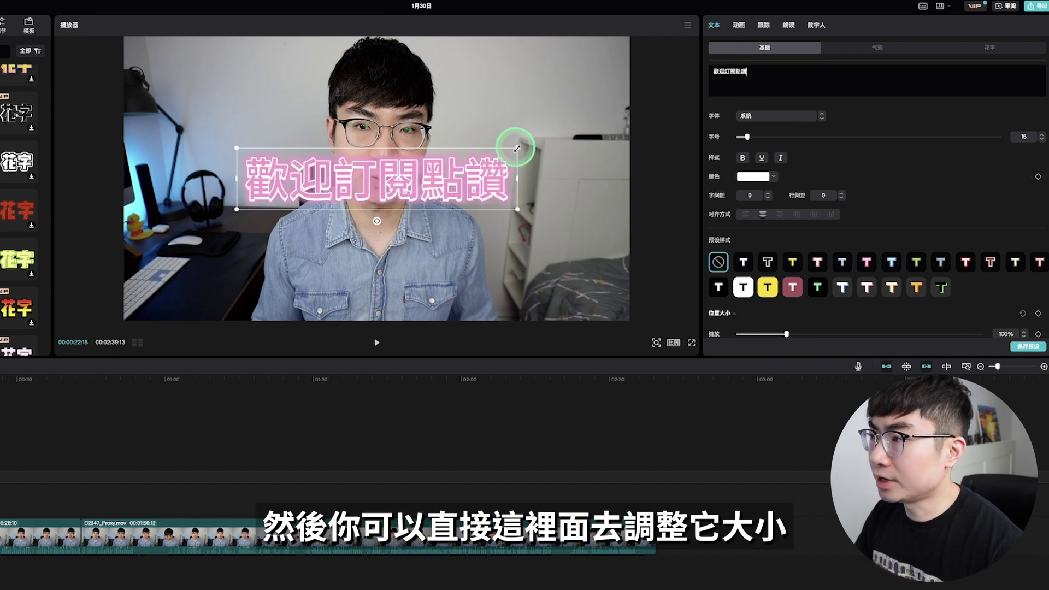
Scale the 歡迎訂閱點讚 title to 67%, move it to the lower-right area of the picture, and adjust its rotation.
{"action": "left_click_drag", "start_coordinate": [515, 149], "coordinate": [470, 157]}
{"action": "left_click_drag", "start_coordinate": [411, 177], "coordinate": [552, 270]}
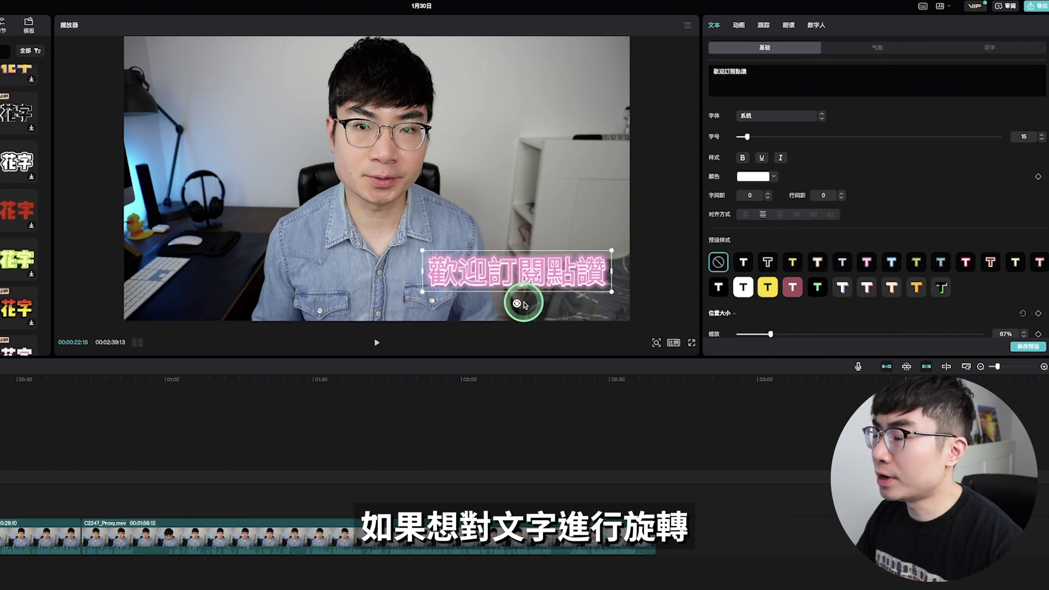
{"action": "mouse_move", "coordinate": [517, 305]}
{"action": "left_mouse_down"}
{"action": "mouse_move", "coordinate": [506, 302]}
{"action": "mouse_move", "coordinate": [532, 300]}
{"action": "mouse_move", "coordinate": [513, 304]}
{"action": "left_mouse_up"}
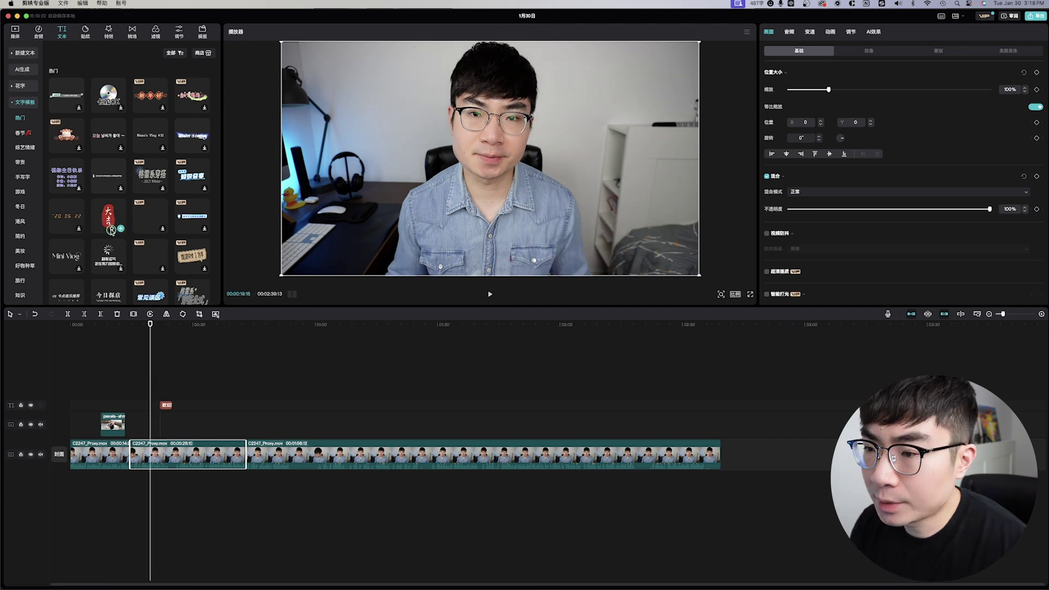
Add the red 大吉 text template at about 20 seconds, scale it to 57%, and place it beside the speaker at X -1282, Y 272.
{"action": "left_click_drag", "start_coordinate": [110, 219], "coordinate": [153, 394]}
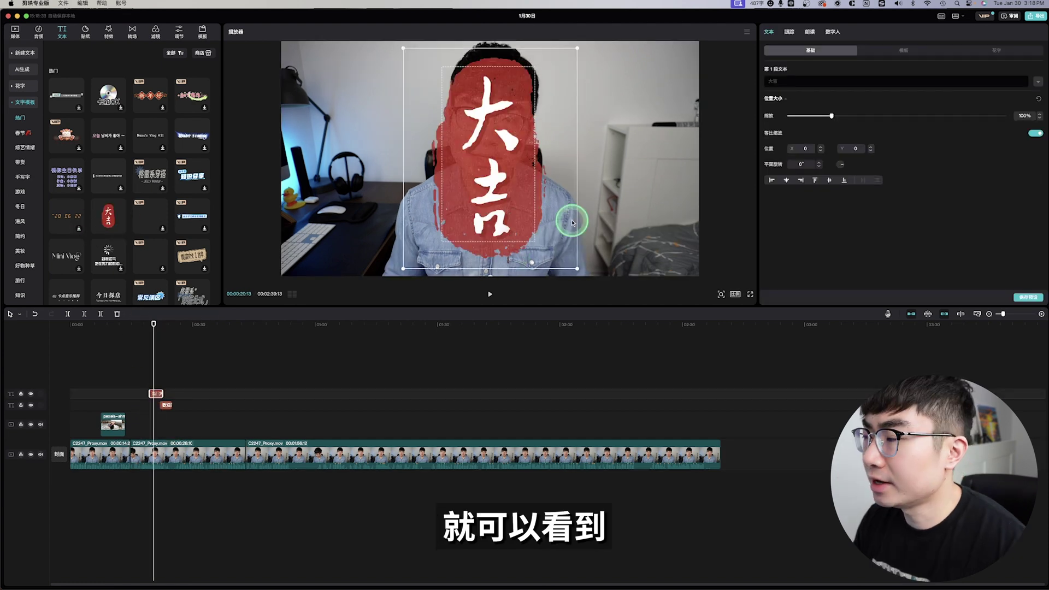
{"action": "mouse_move", "coordinate": [576, 269]}
{"action": "left_mouse_down"}
{"action": "mouse_move", "coordinate": [464, 191]}
{"action": "mouse_move", "coordinate": [355, 164]}
{"action": "left_mouse_up"}
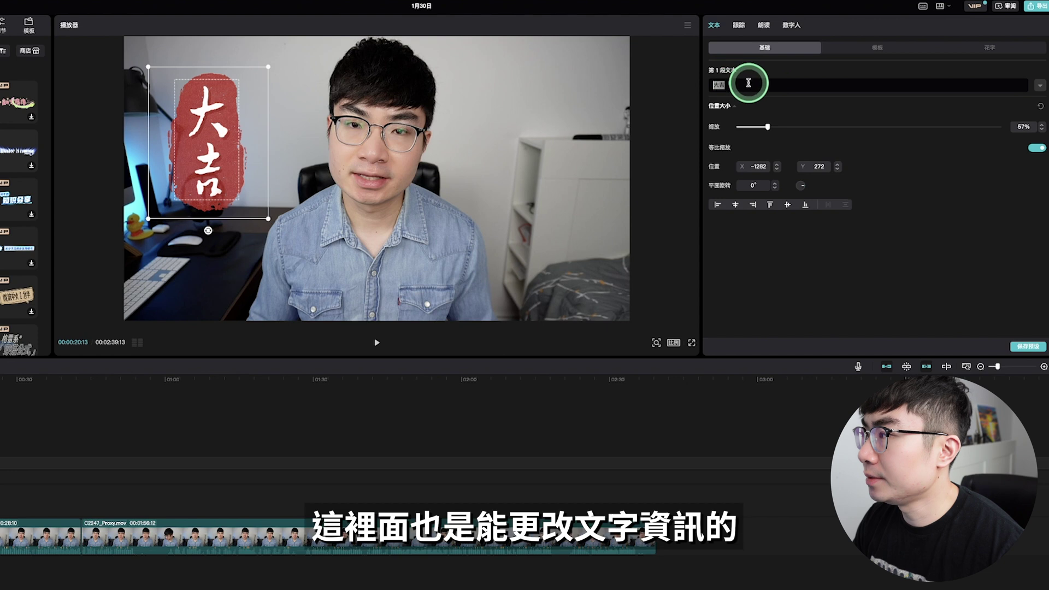
{"action": "left_click", "coordinate": [801, 80]}
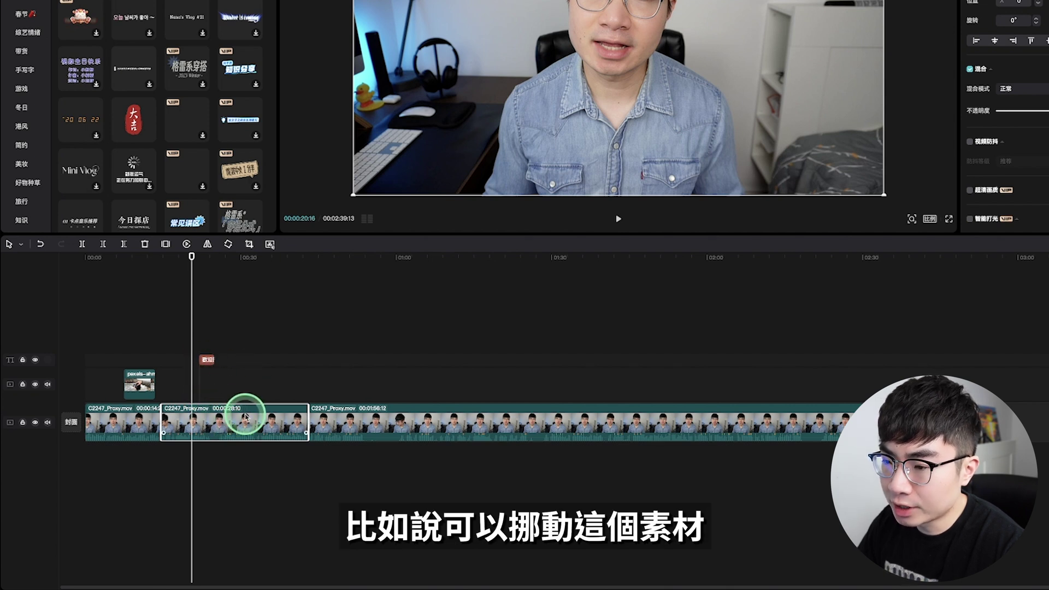
Try moving the second main-track clip to the end of the track, with linkage (联动) on and with it off.
{"action": "left_click_drag", "start_coordinate": [233, 421], "coordinate": [851, 419]}
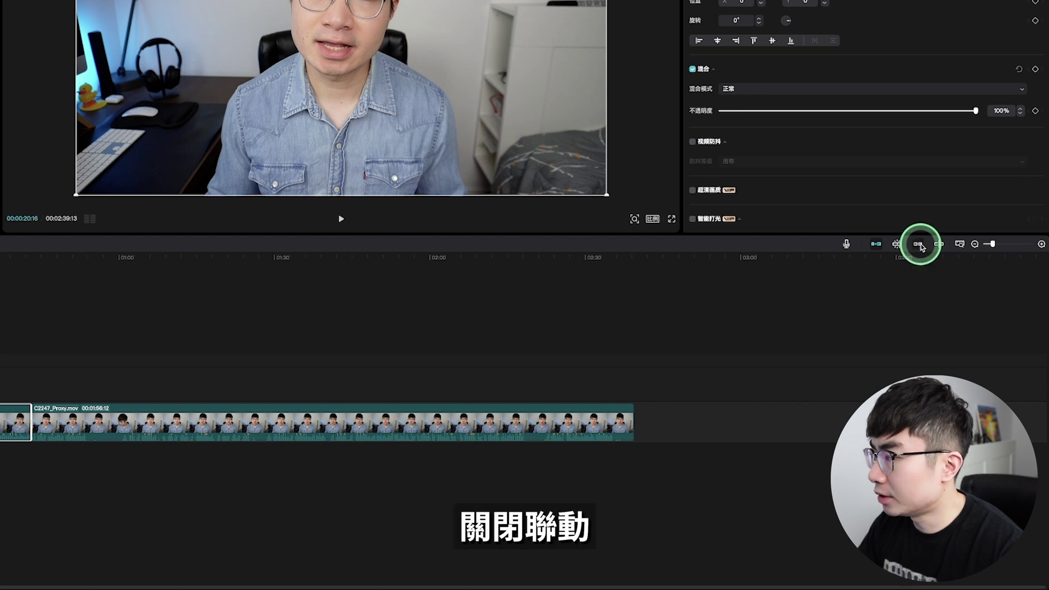
{"action": "left_click", "coordinate": [921, 247]}
{"action": "left_click_drag", "start_coordinate": [11, 421], "coordinate": [536, 421]}
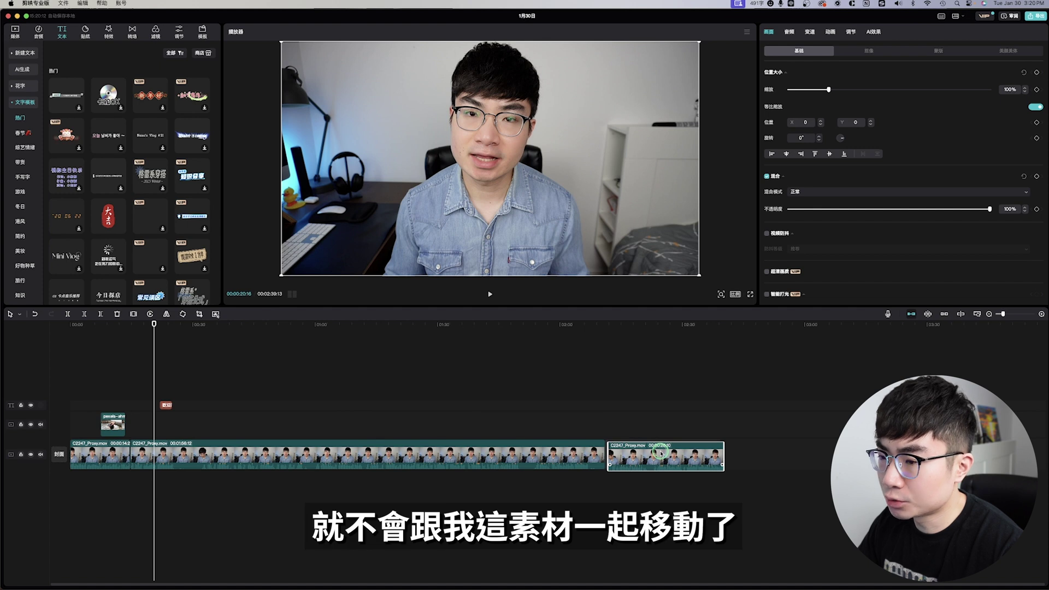
{"action": "left_click_drag", "start_coordinate": [661, 454], "coordinate": [601, 454]}
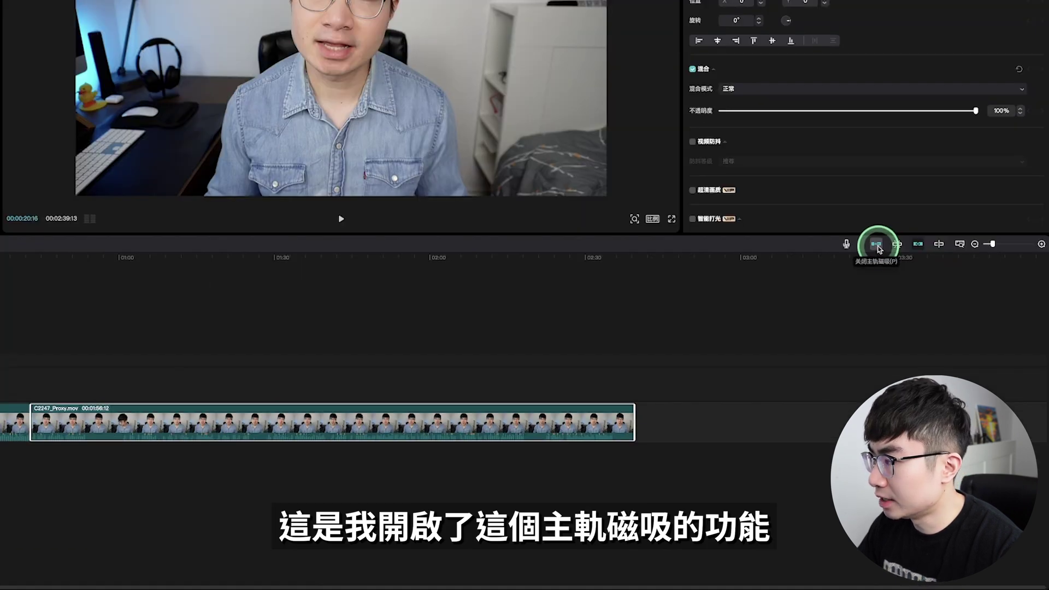
Turn off 主轨磁吸, shift the third main-track clip to leave a gap before it, and turn 主轨磁吸 back on.
{"action": "left_click", "coordinate": [879, 246]}
{"action": "left_click_drag", "start_coordinate": [351, 449], "coordinate": [544, 443]}
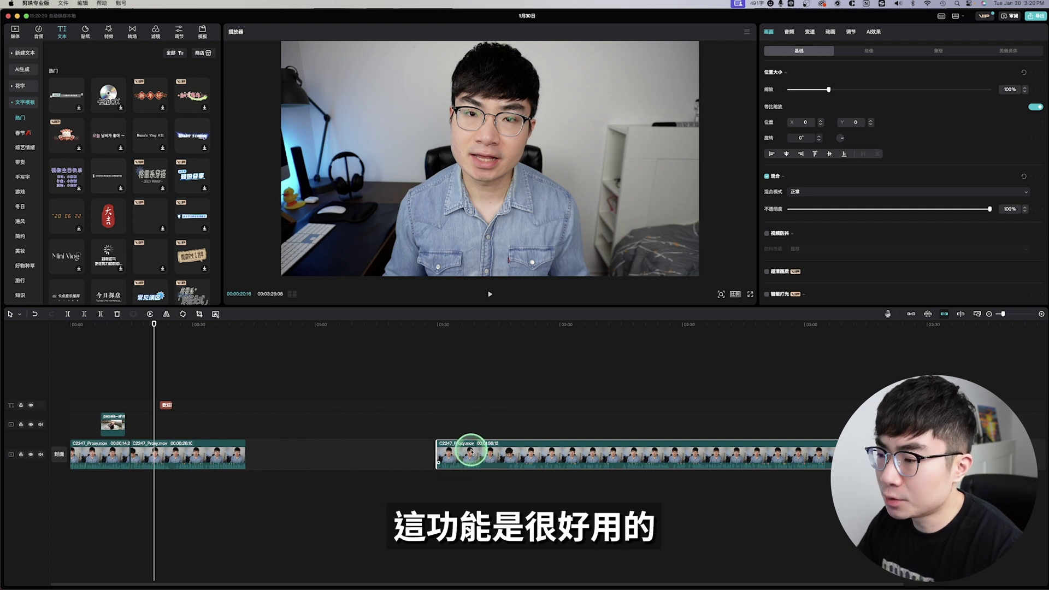
{"action": "left_click", "coordinate": [910, 314]}
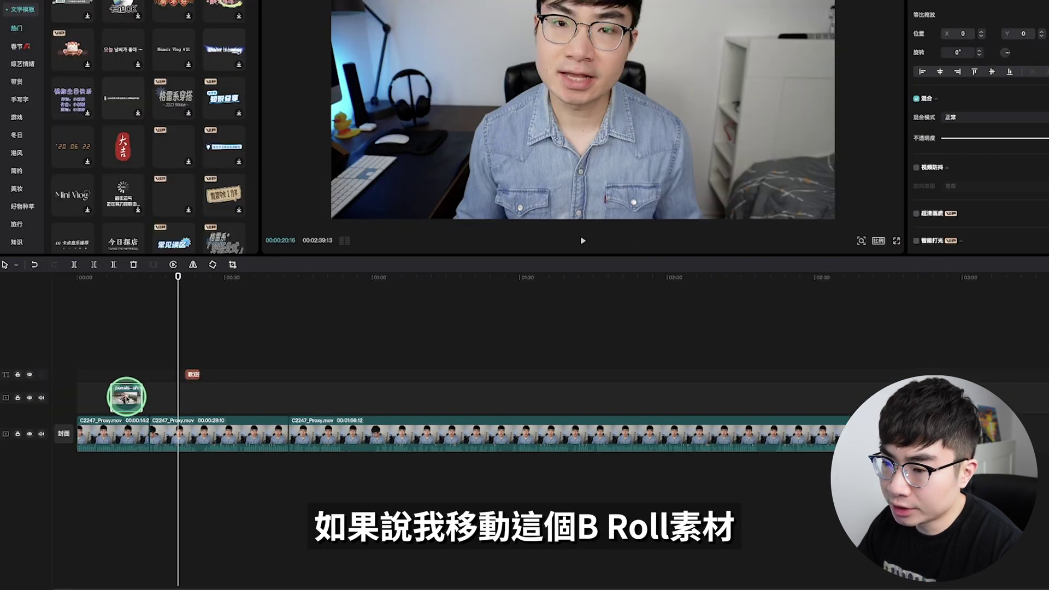
Enable automatic snapping (自动吸附) and align the B-roll clip with the start of the third main-track clip.
{"action": "left_click_drag", "start_coordinate": [126, 397], "coordinate": [347, 399]}
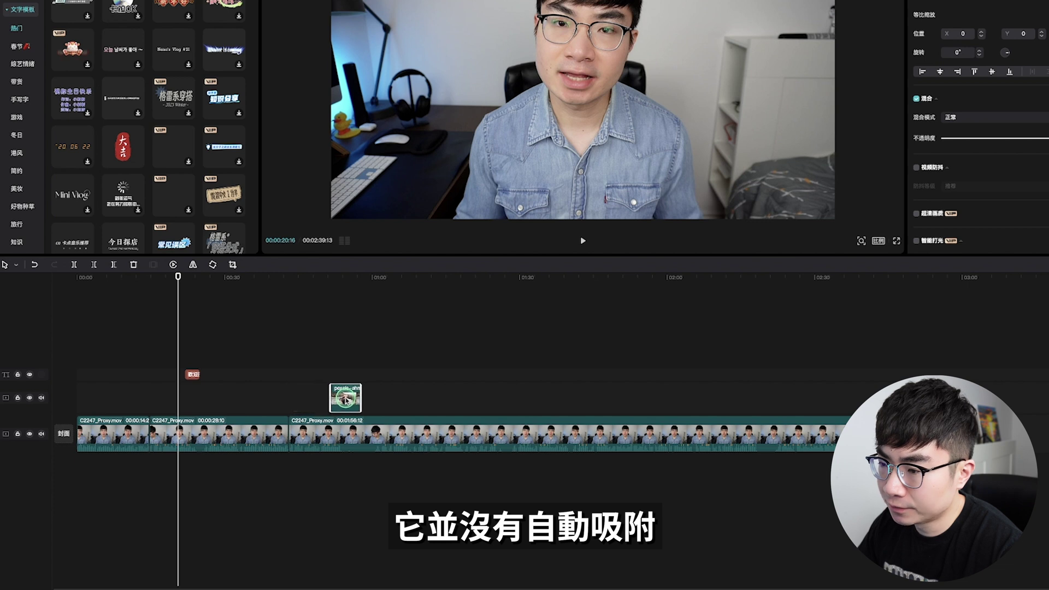
{"action": "left_click", "coordinate": [1048, 265]}
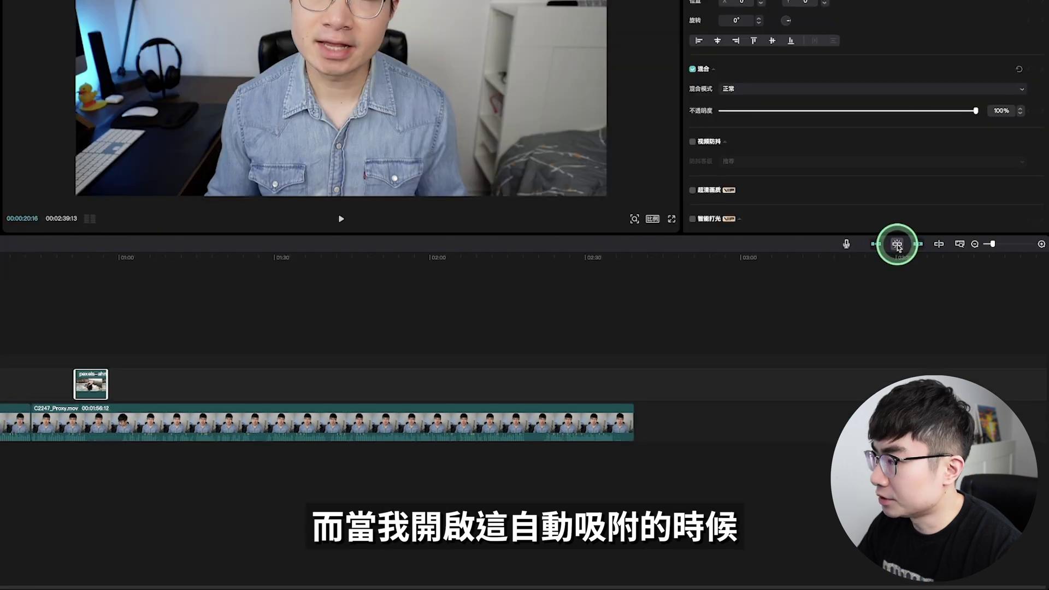
{"action": "left_click", "coordinate": [171, 339]}
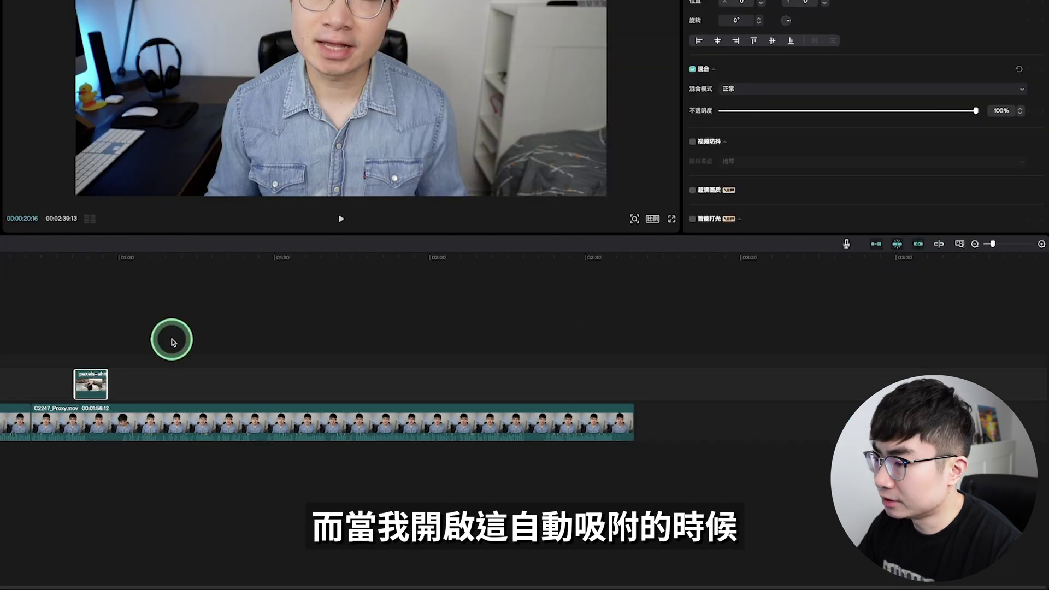
{"action": "left_click", "coordinate": [84, 385]}
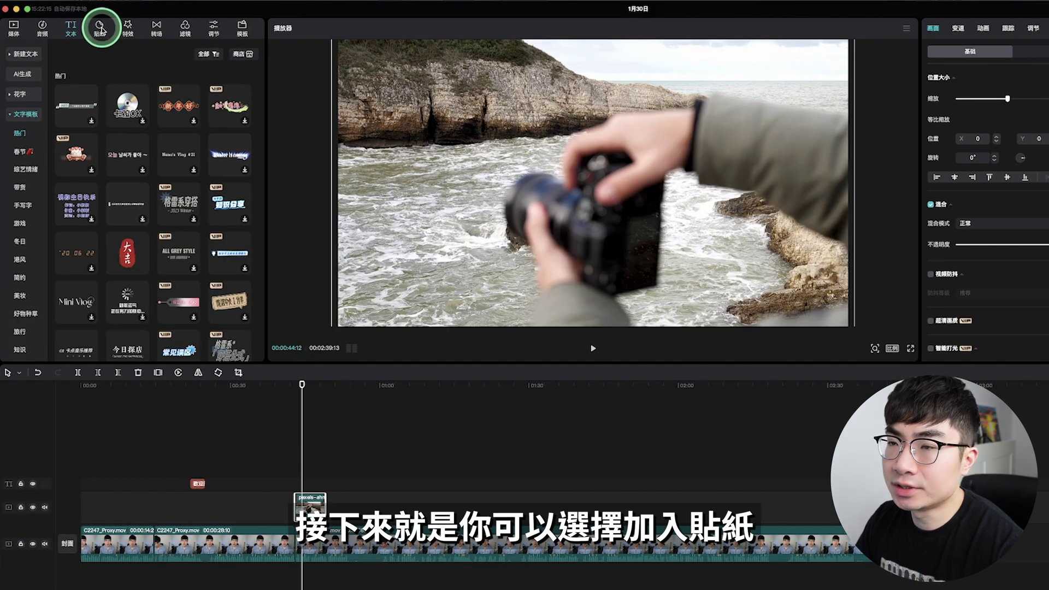
Add the yellow chick sticker from the sticker library above the B-roll clip at 00:00:44:12.
{"action": "left_click", "coordinate": [100, 27]}
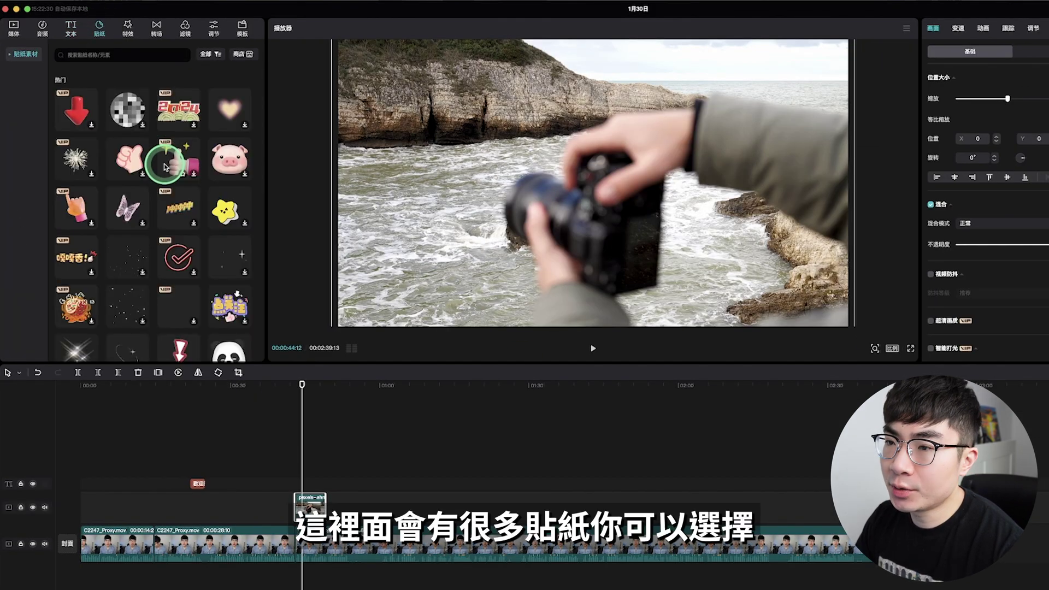
{"action": "scroll", "coordinate": [164, 161], "scroll_direction": "down", "scroll_amount": 3}
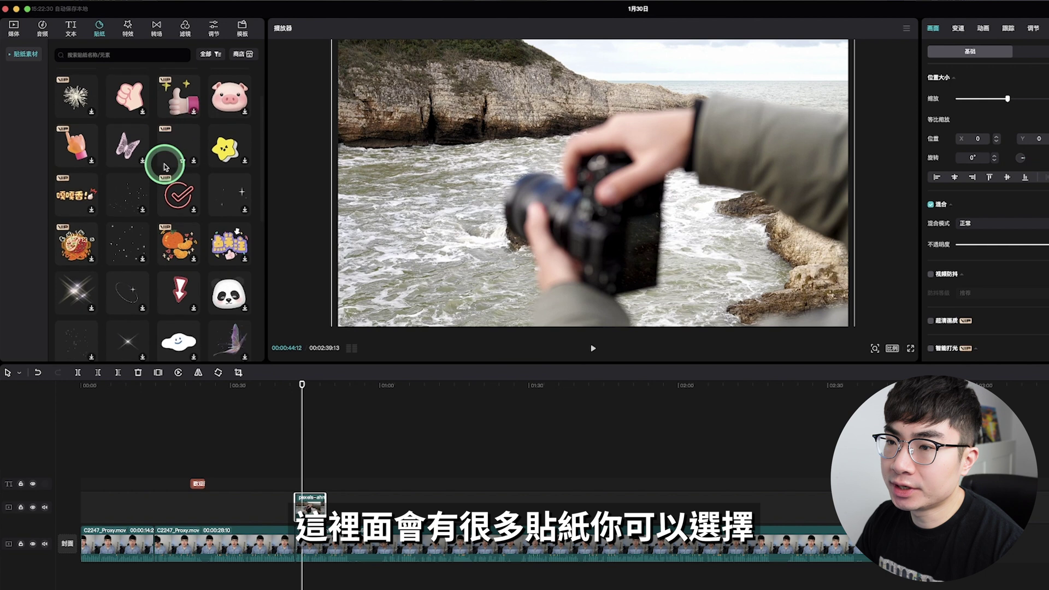
{"action": "scroll", "coordinate": [165, 167], "scroll_direction": "down", "scroll_amount": 3}
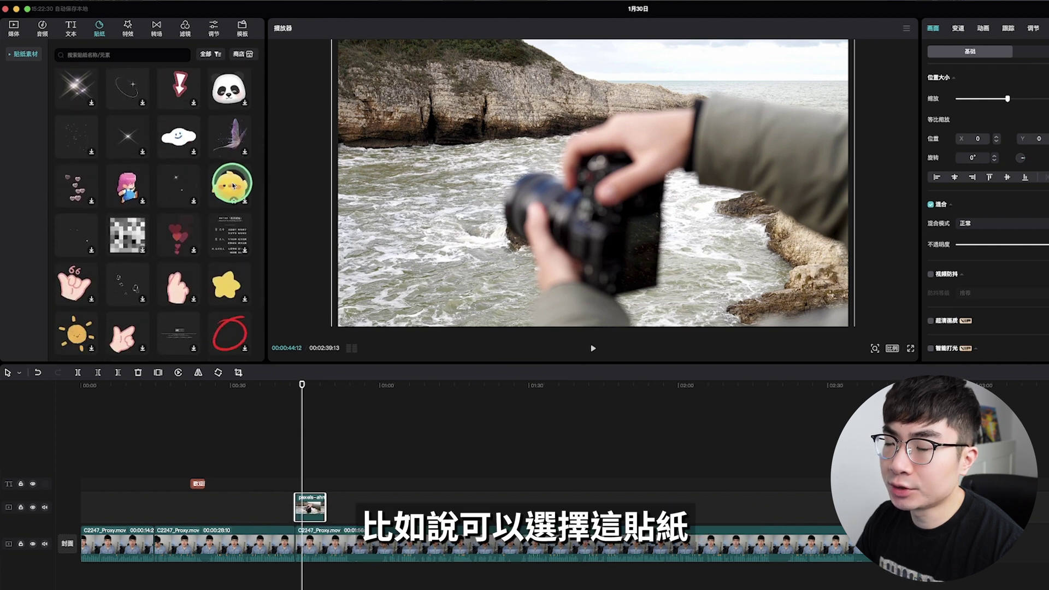
{"action": "left_click_drag", "start_coordinate": [232, 186], "coordinate": [353, 462]}
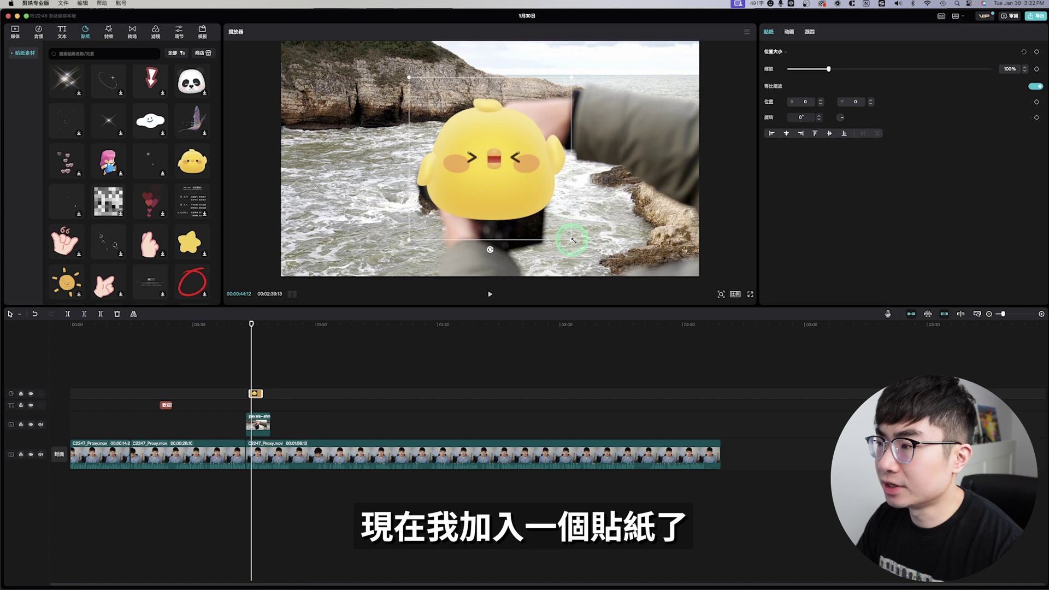
Scale the chick sticker to 50%, place it at X -1314, Y 236, rotate it to -33°, and preview it.
{"action": "left_click_drag", "start_coordinate": [572, 239], "coordinate": [362, 144]}
{"action": "left_click", "coordinate": [347, 183]}
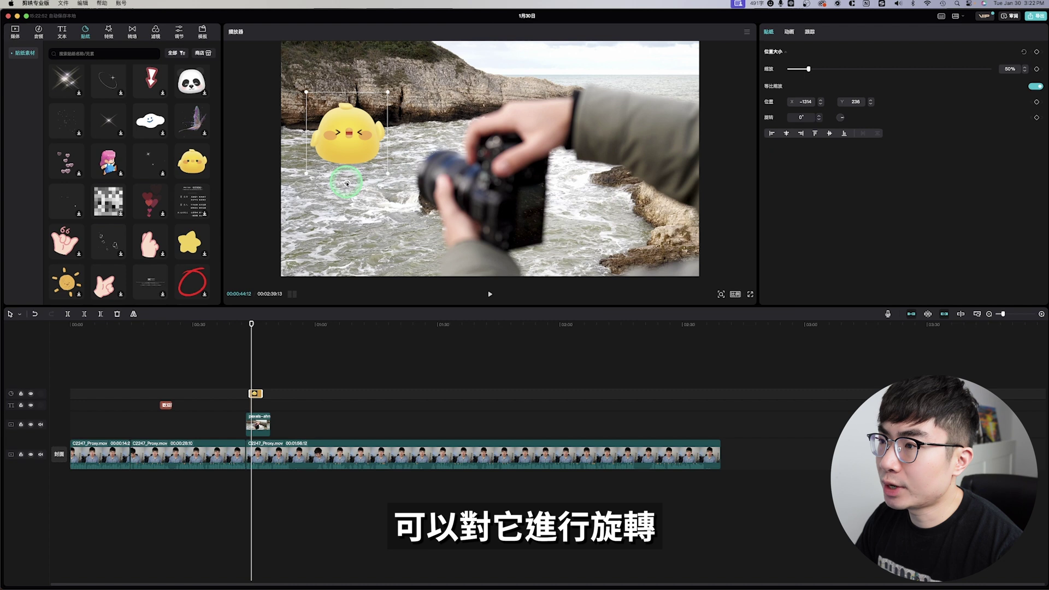
{"action": "left_click_drag", "start_coordinate": [347, 184], "coordinate": [336, 182]}
{"action": "left_click", "coordinate": [280, 368]}
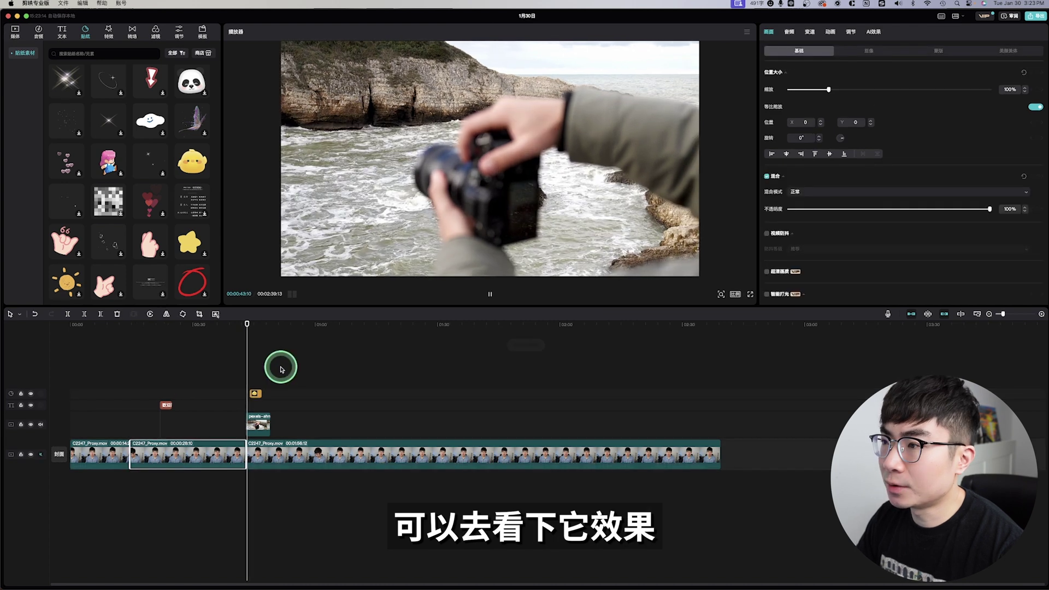
{"action": "left_click", "coordinate": [337, 139]}
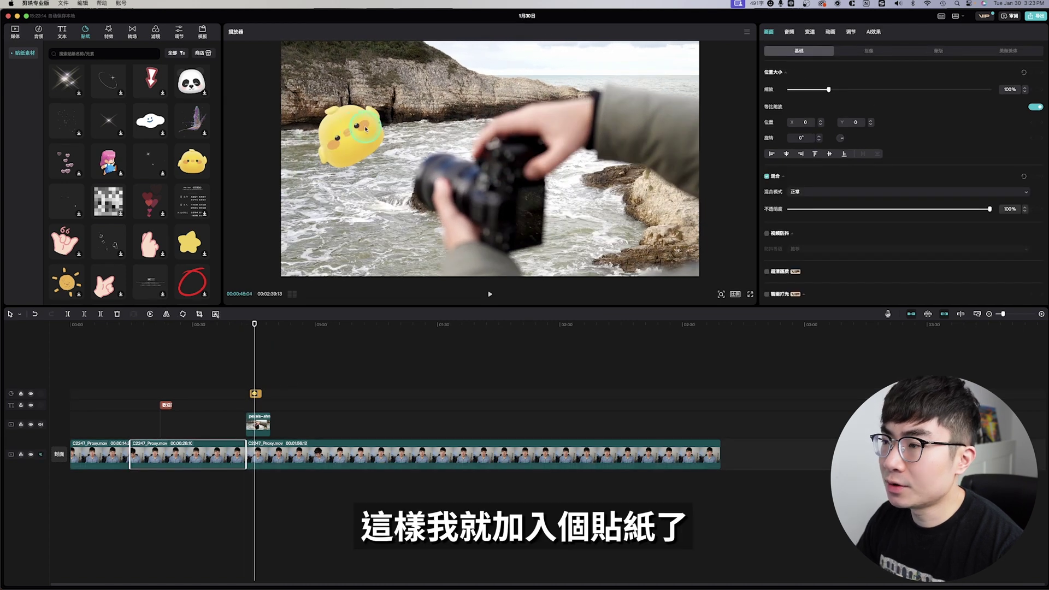
Apply the 弹入 entrance animation to the chick sticker and play it back from just before the B-roll clip.
{"action": "left_click", "coordinate": [787, 35]}
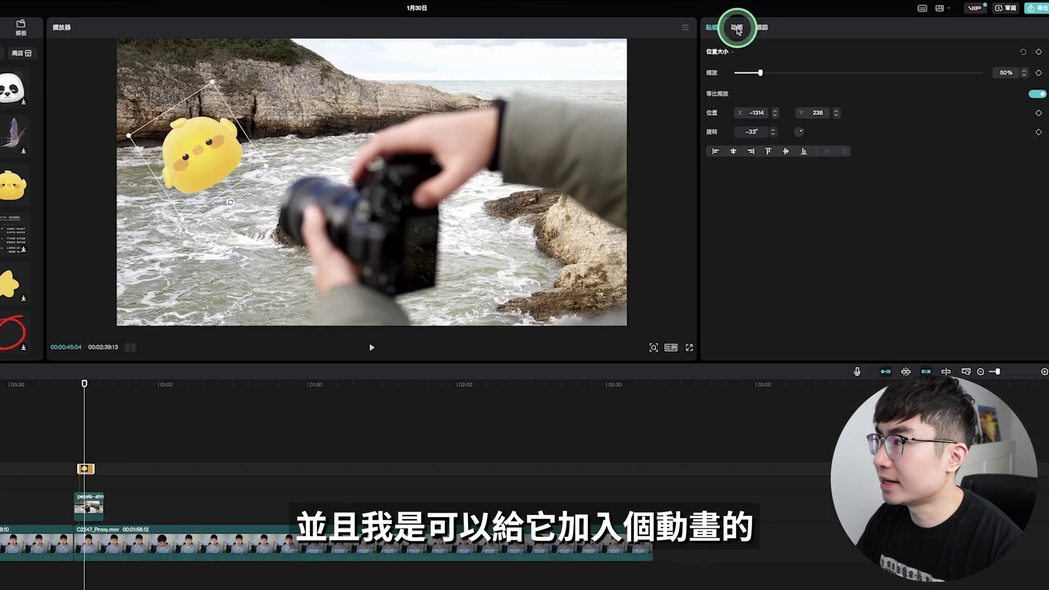
{"action": "left_click", "coordinate": [762, 85]}
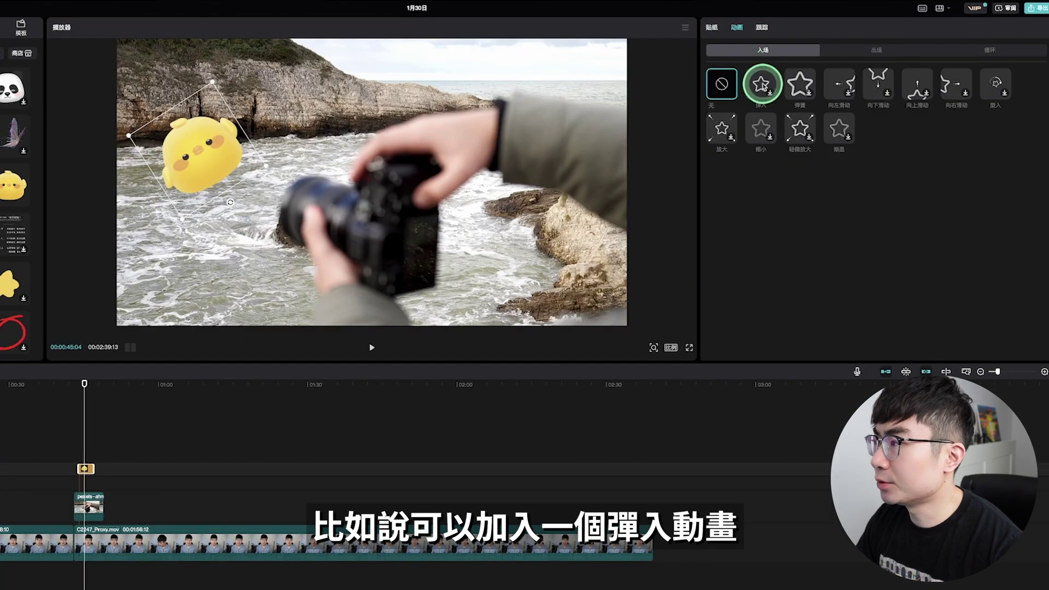
{"action": "left_click", "coordinate": [74, 394]}
{"action": "key", "text": "space"}
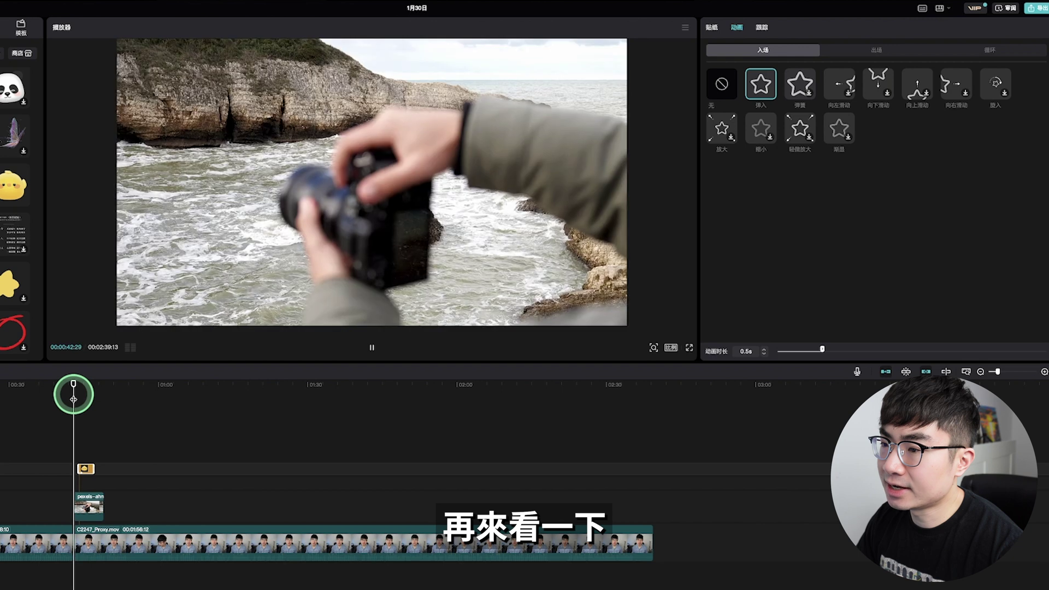
{"action": "left_click", "coordinate": [176, 188]}
{"action": "left_click", "coordinate": [249, 127]}
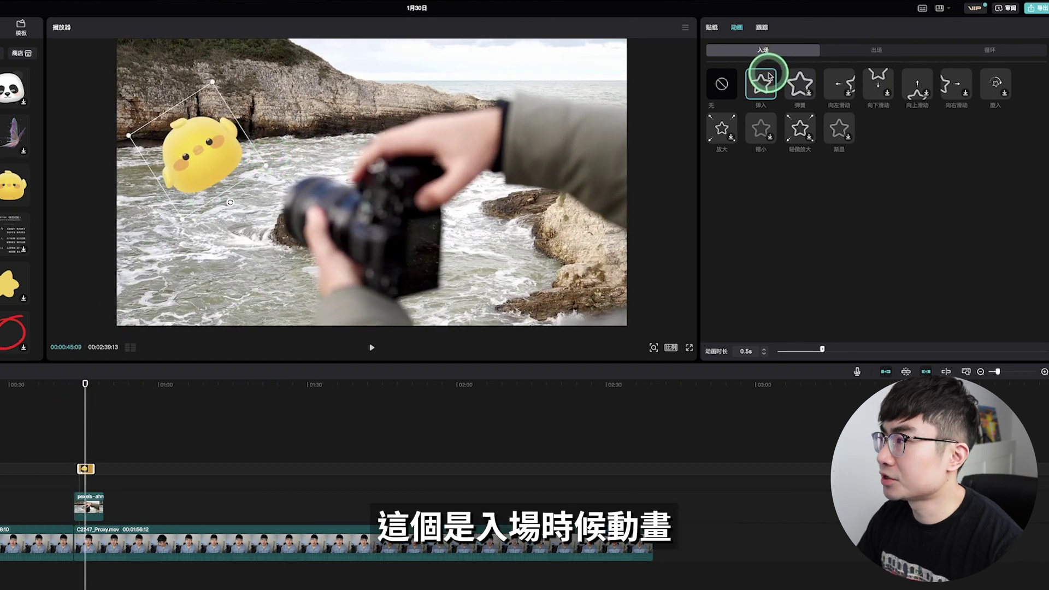
Apply the 弹簧 exit animation to the chick sticker and play it back.
{"action": "left_click", "coordinate": [895, 49]}
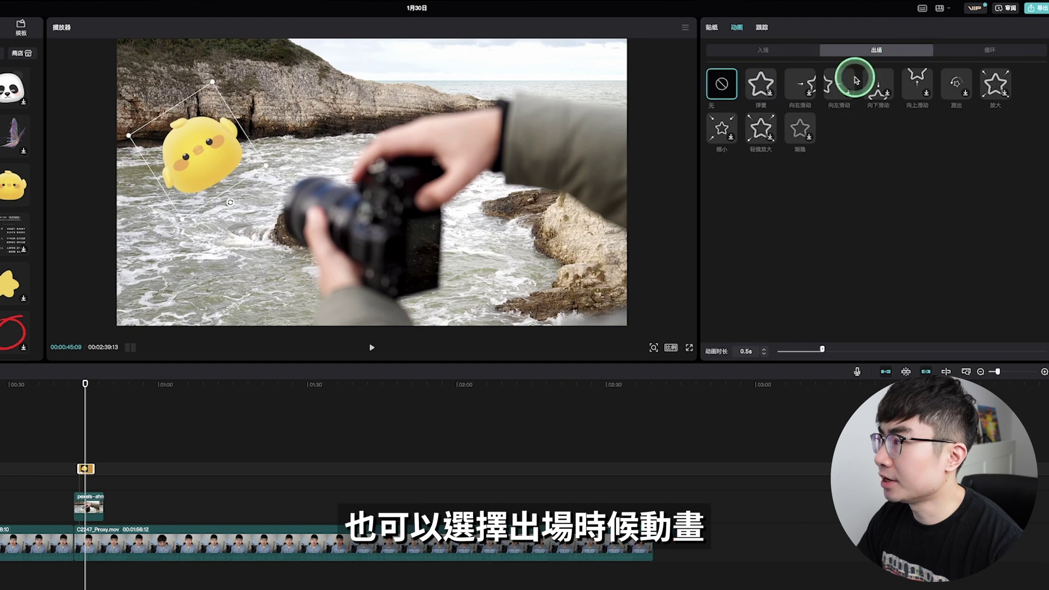
{"action": "left_click", "coordinate": [761, 85]}
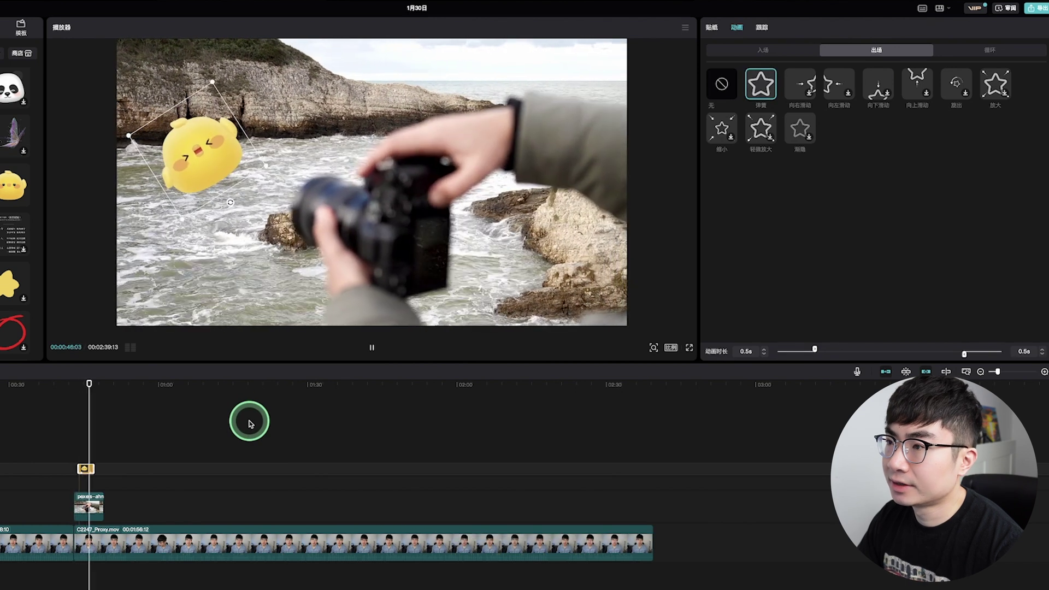
{"action": "key", "text": "space"}
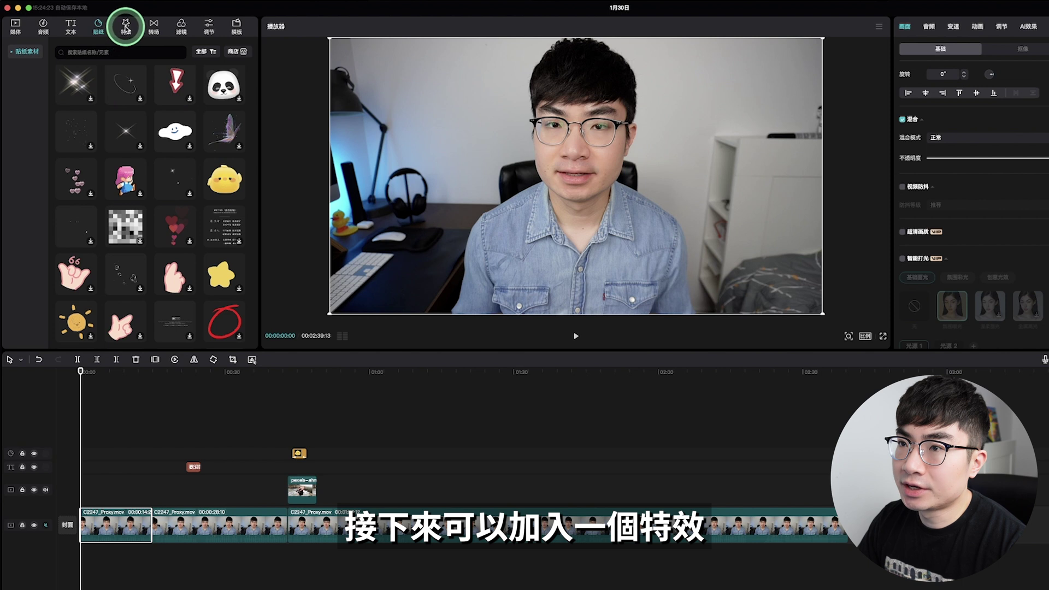
Add the 电子屏 effect from the 复古 group of 画面特效 at the start of the timeline and lengthen it over the first clip.
{"action": "left_click", "coordinate": [126, 29]}
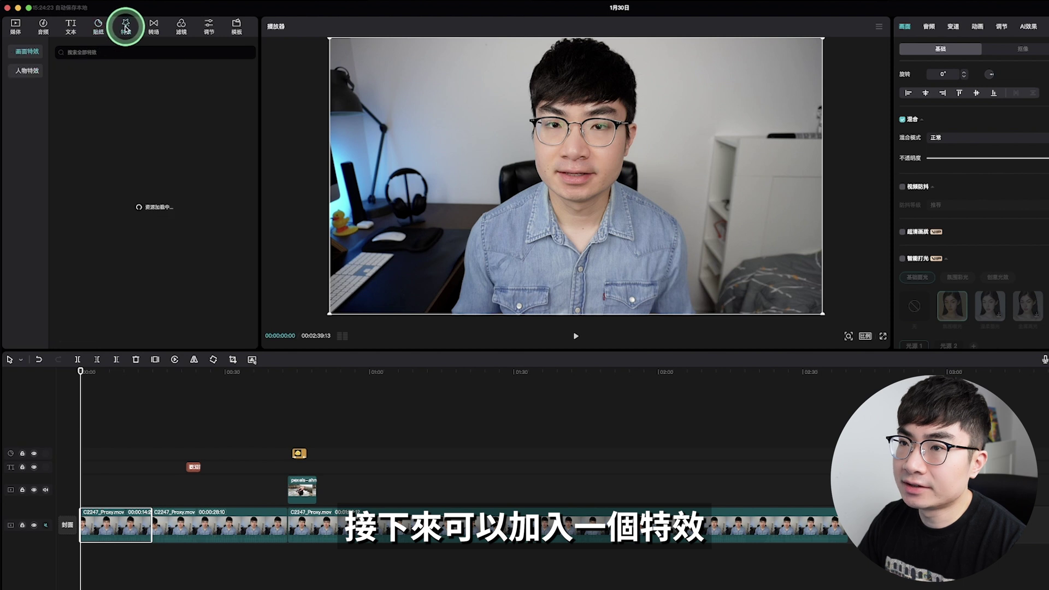
{"action": "left_click", "coordinate": [25, 52]}
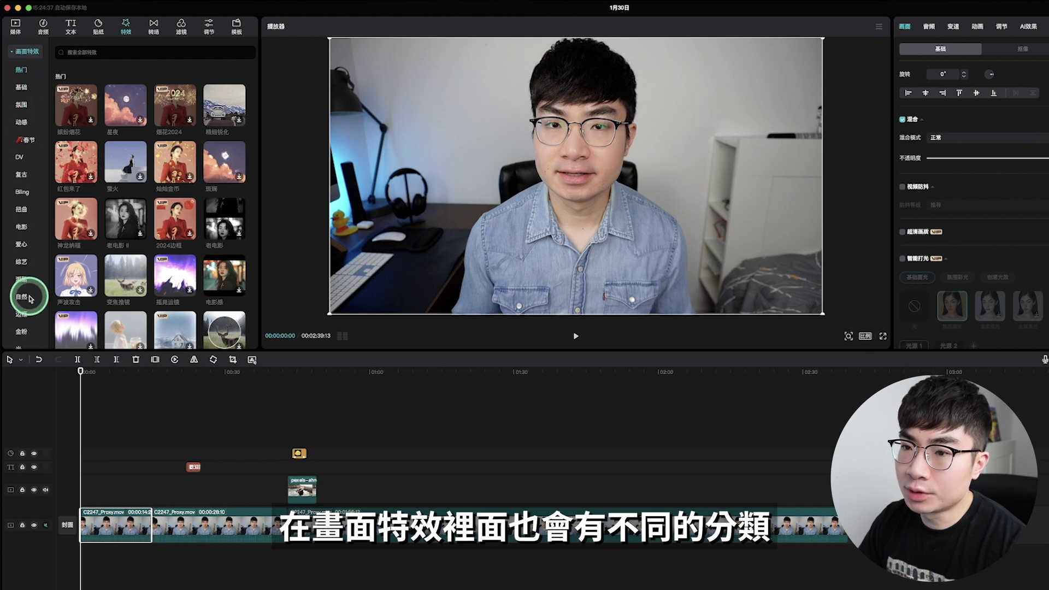
{"action": "left_click", "coordinate": [22, 175]}
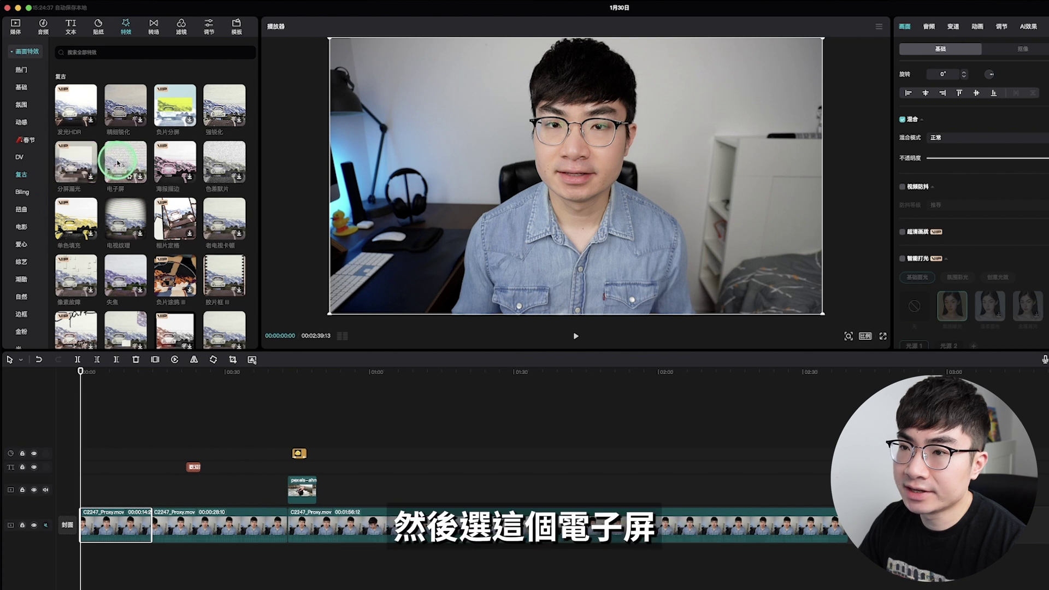
{"action": "left_click", "coordinate": [70, 433]}
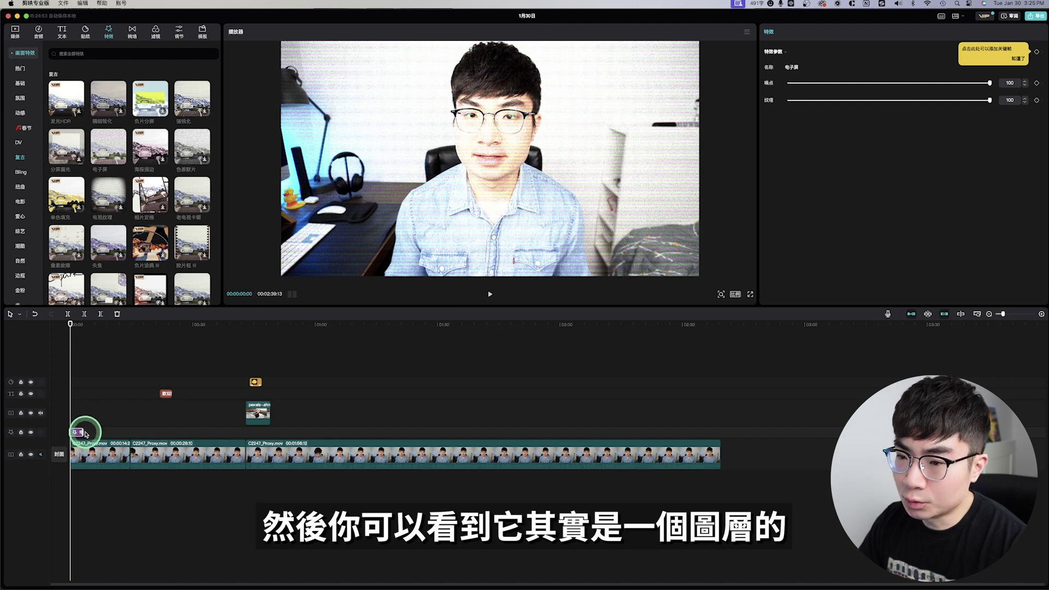
{"action": "left_click_drag", "start_coordinate": [72, 425], "coordinate": [90, 421]}
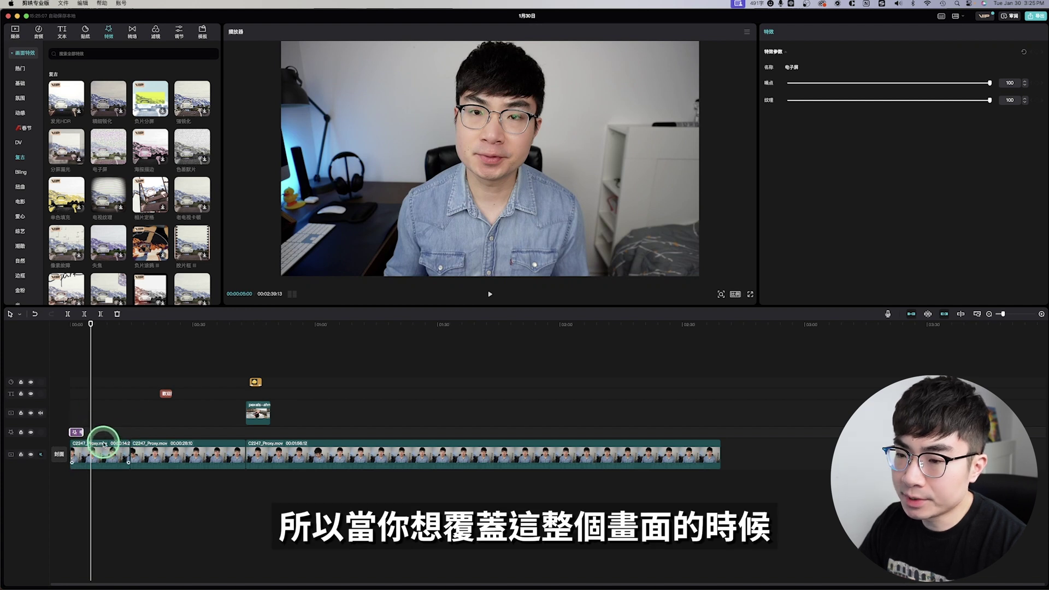
{"action": "left_click_drag", "start_coordinate": [82, 432], "coordinate": [106, 415]}
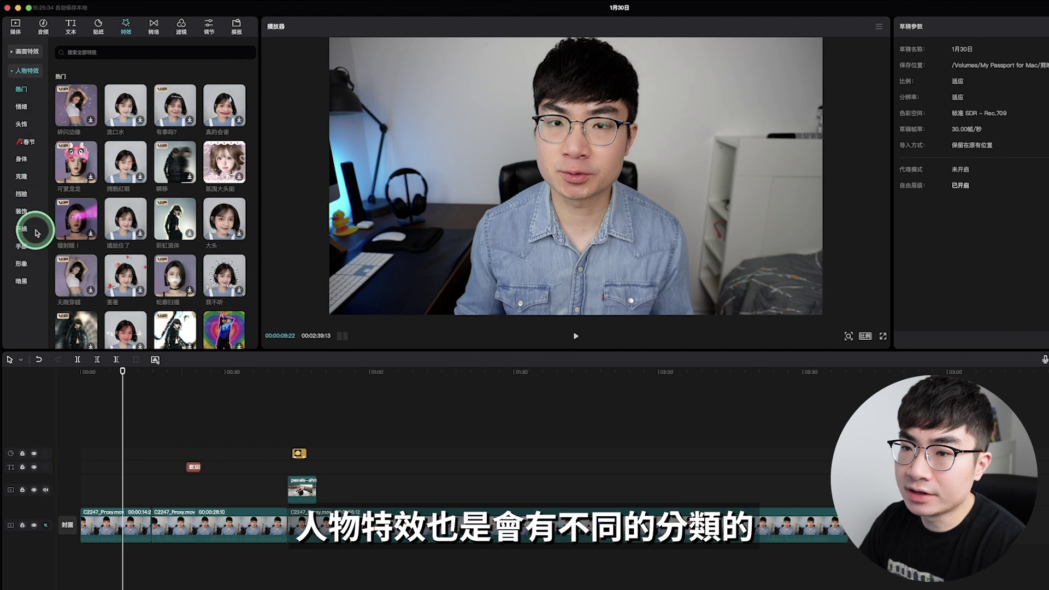
Add the 害羞 effect from 人物特效 above the first clip, stretch it across the whole clip, and preview it.
{"action": "scroll", "coordinate": [133, 196], "scroll_direction": "down", "scroll_amount": 3}
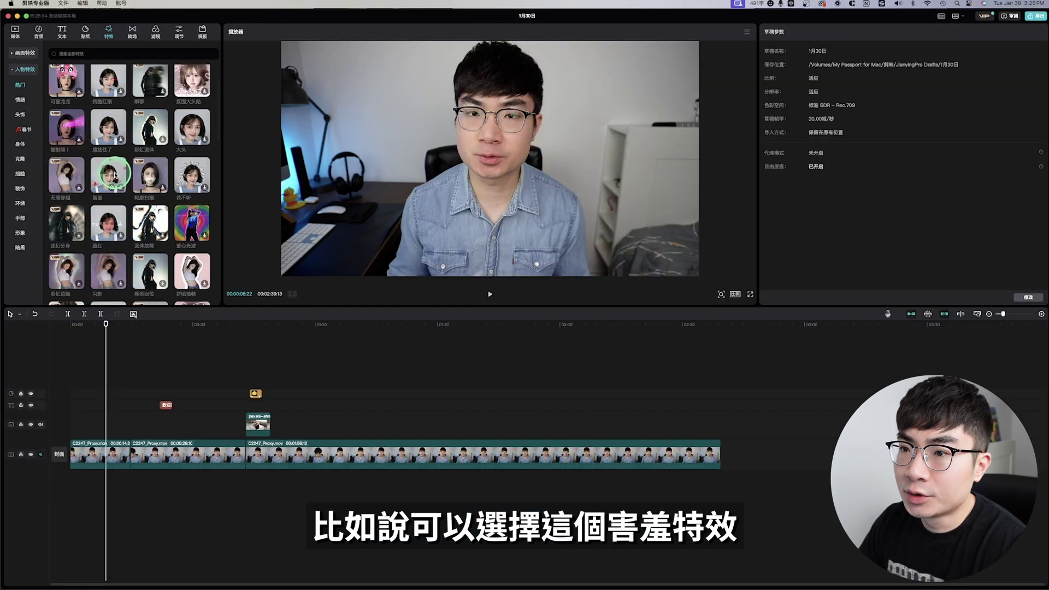
{"action": "left_click_drag", "start_coordinate": [106, 201], "coordinate": [68, 404]}
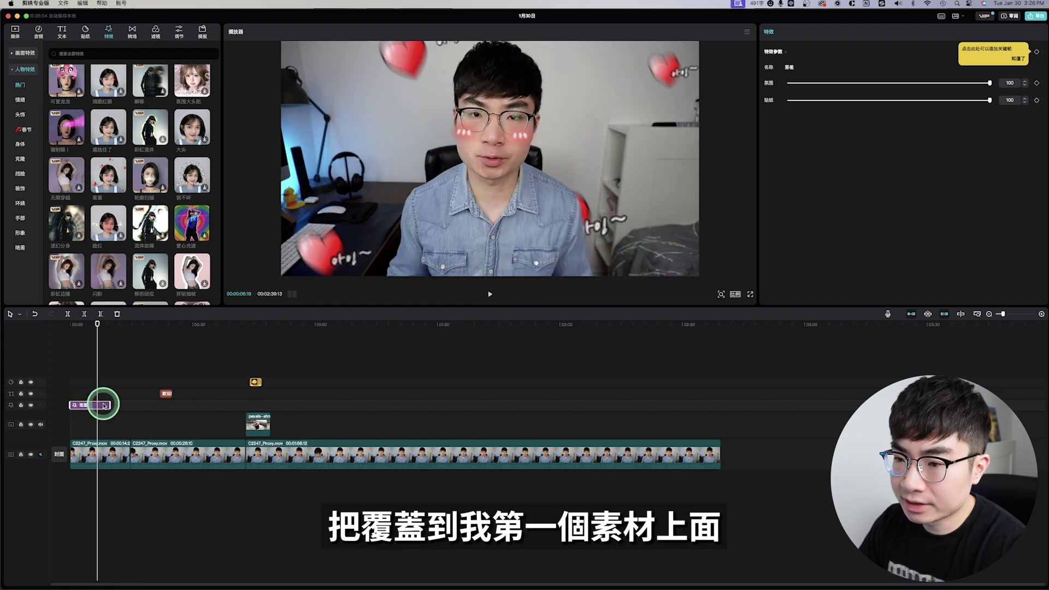
{"action": "key", "text": "space"}
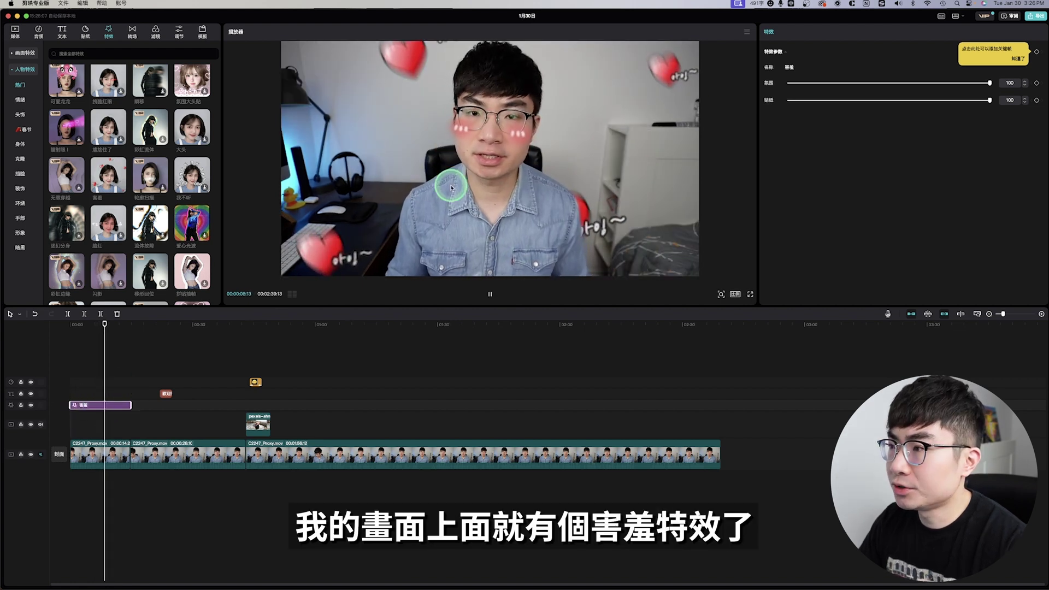
Add the 顺时针旋转 II transition from the 运镜 group between the second and third clips and play it back.
{"action": "left_click", "coordinate": [131, 34]}
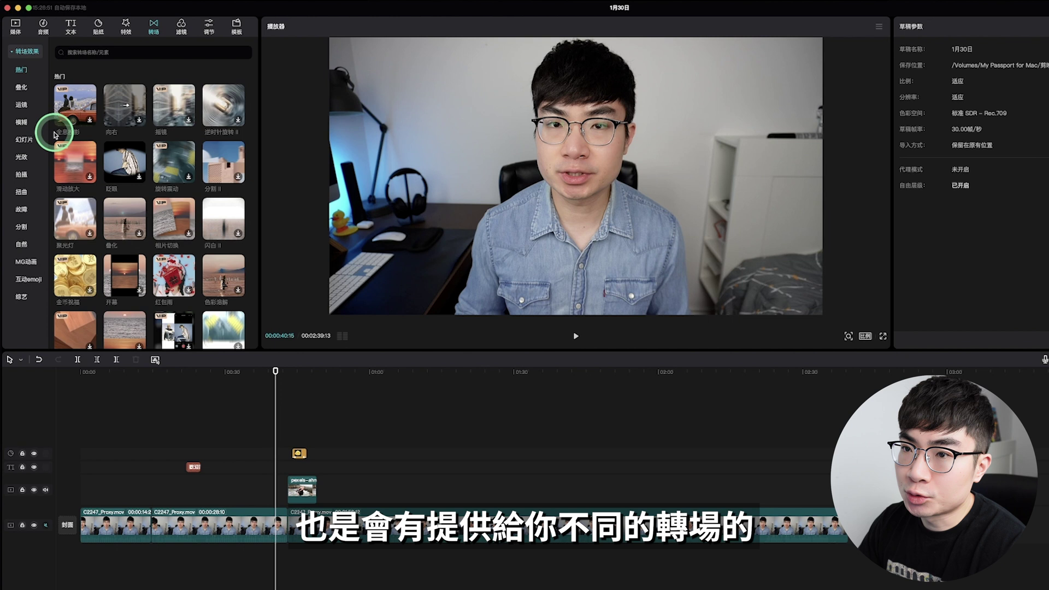
{"action": "left_click", "coordinate": [22, 105]}
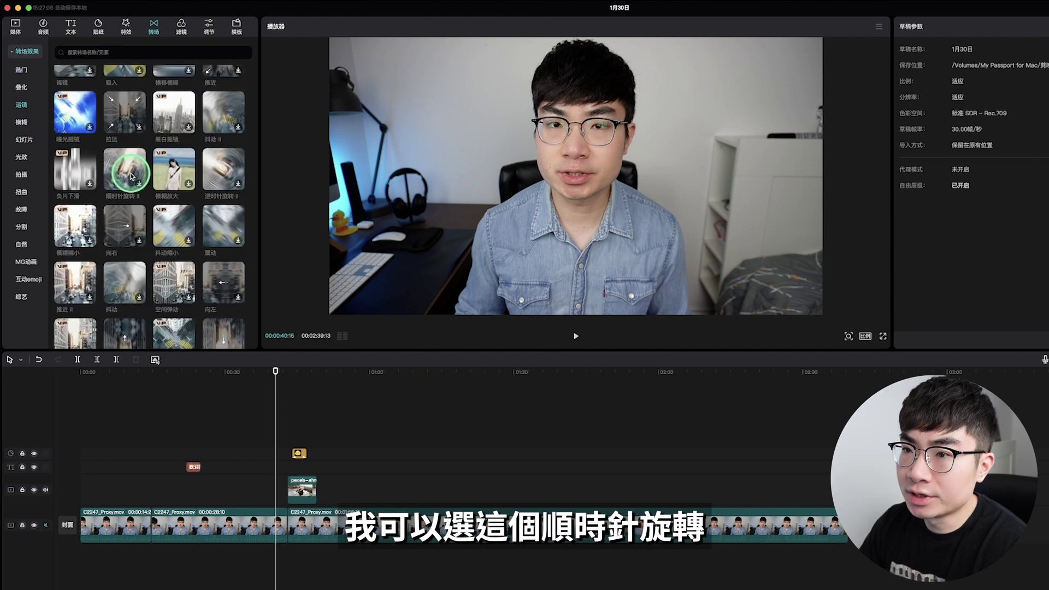
{"action": "left_click_drag", "start_coordinate": [131, 175], "coordinate": [285, 524]}
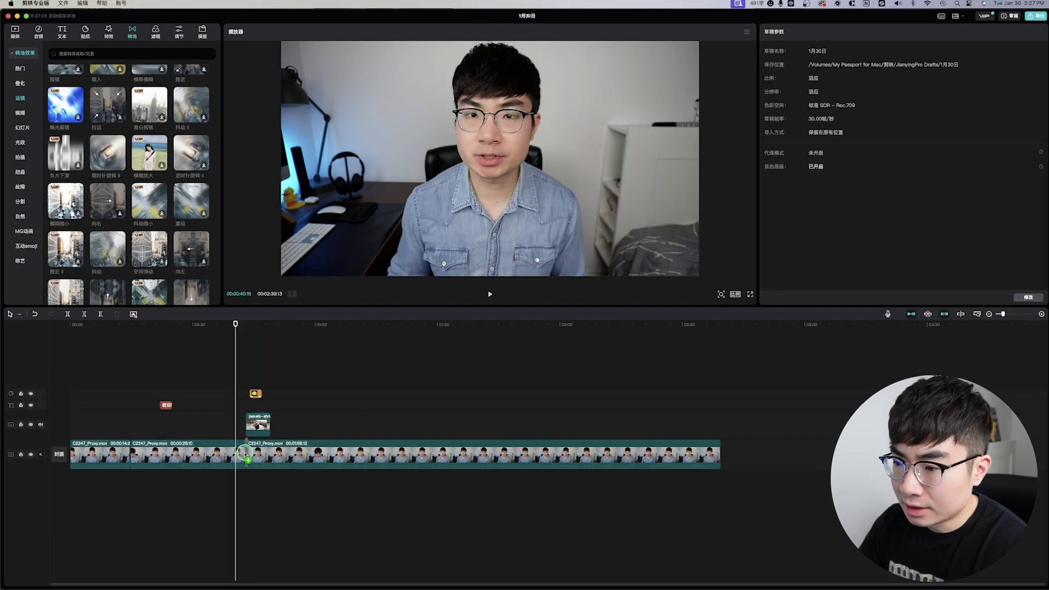
{"action": "left_click_drag", "start_coordinate": [246, 455], "coordinate": [246, 455]}
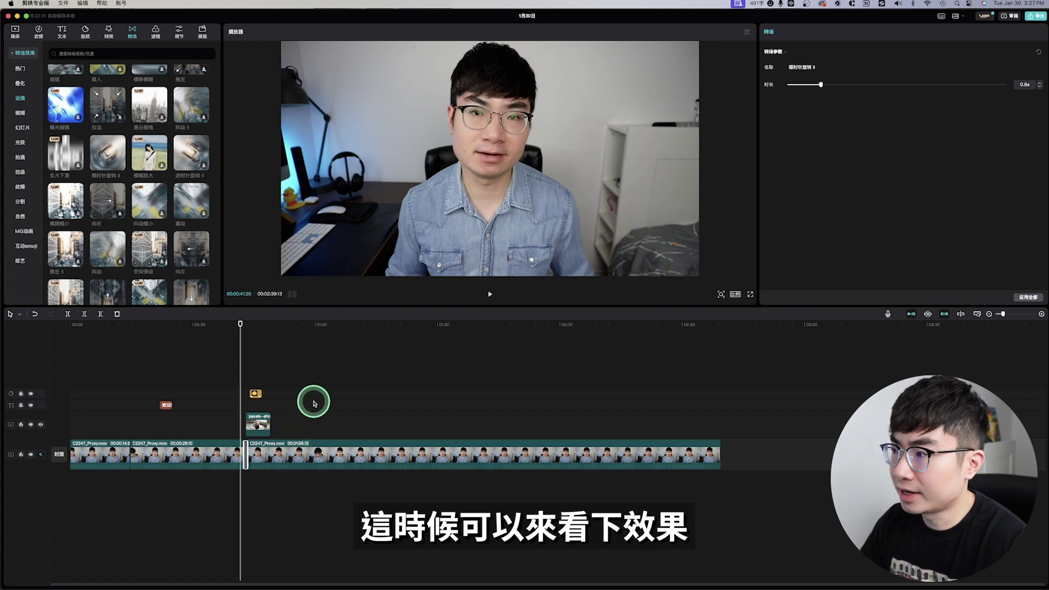
{"action": "key", "text": "space"}
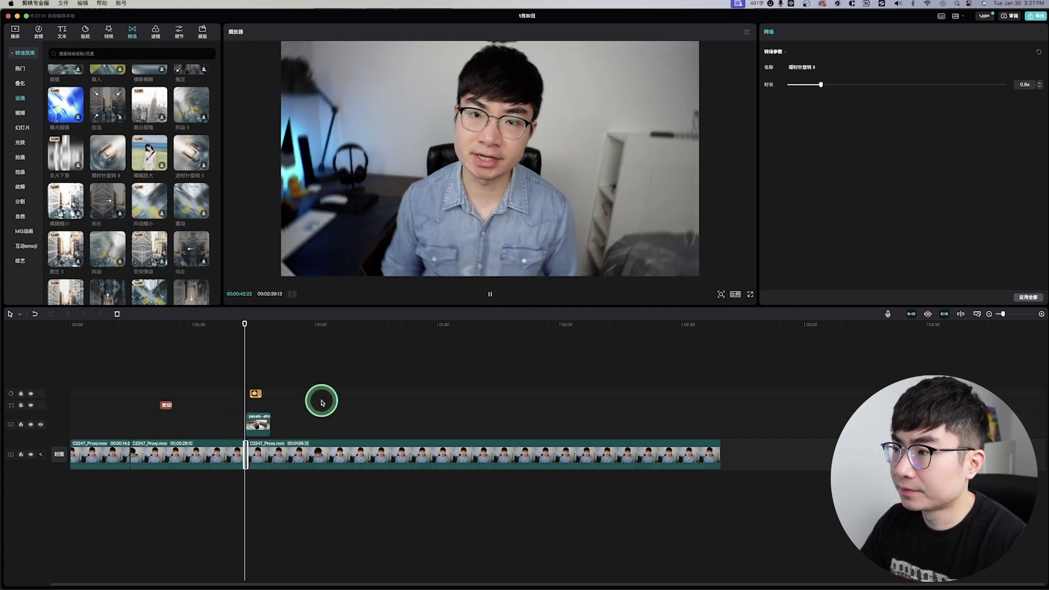
{"action": "key", "text": "space"}
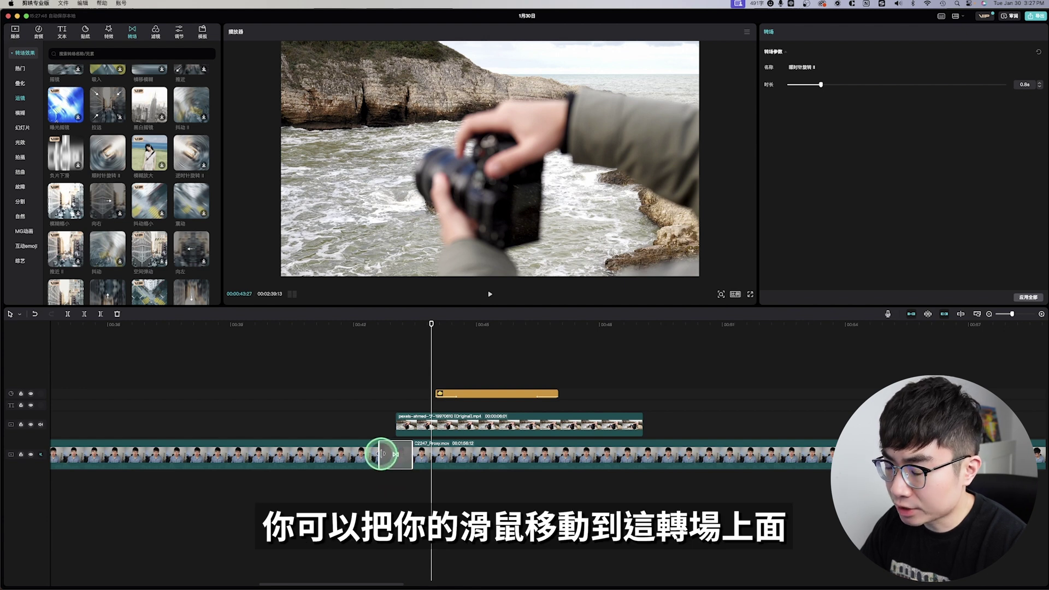
Shorten the 顺时针旋转 II transition to 0.4 s and play back the cut.
{"action": "left_click_drag", "start_coordinate": [381, 454], "coordinate": [382, 454]}
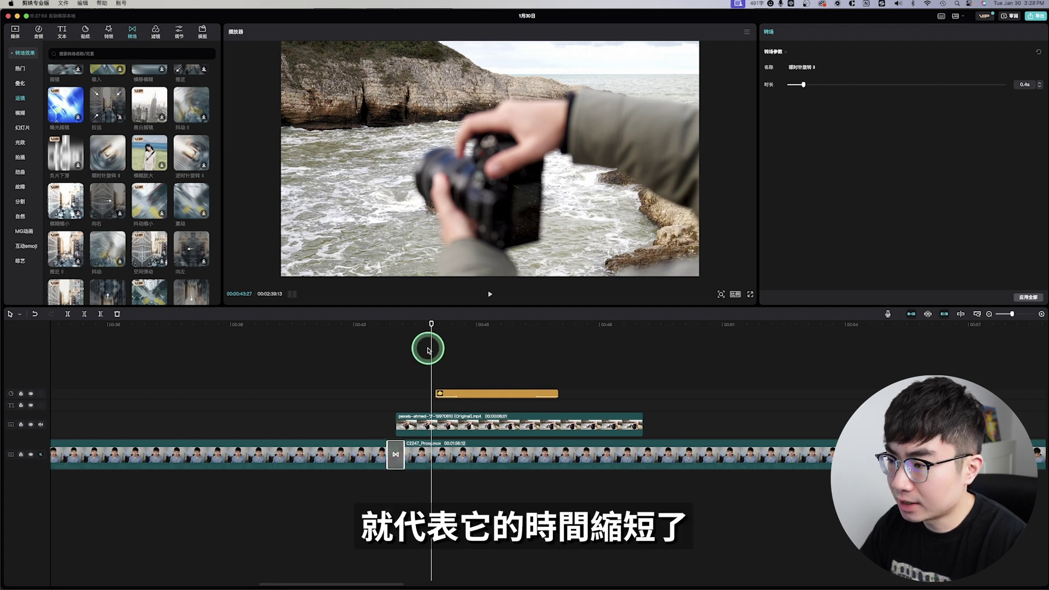
{"action": "left_click", "coordinate": [377, 372]}
{"action": "key", "text": "space"}
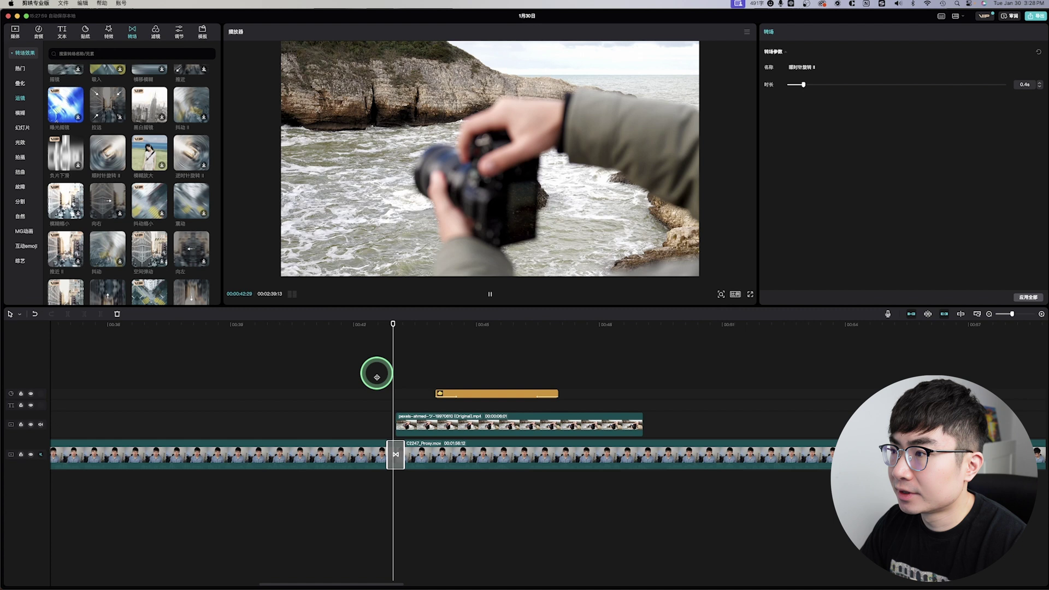
{"action": "key", "text": "space"}
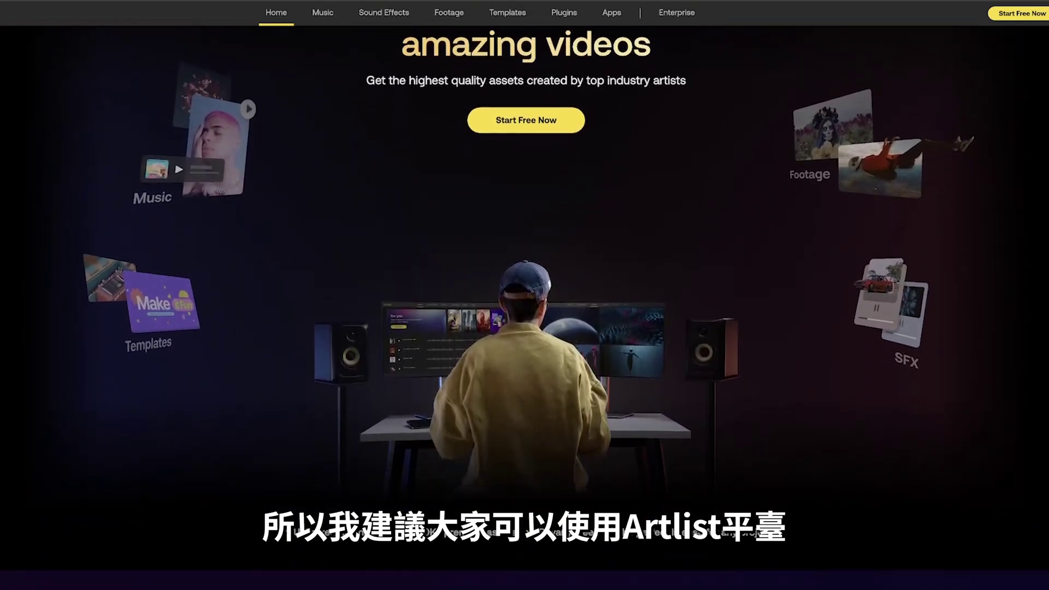
Switch to the Artlist website and review the home page's plans, asset types, and creator sections.
{"action": "scroll", "coordinate": [524, 295], "scroll_direction": "down", "scroll_amount": 5}
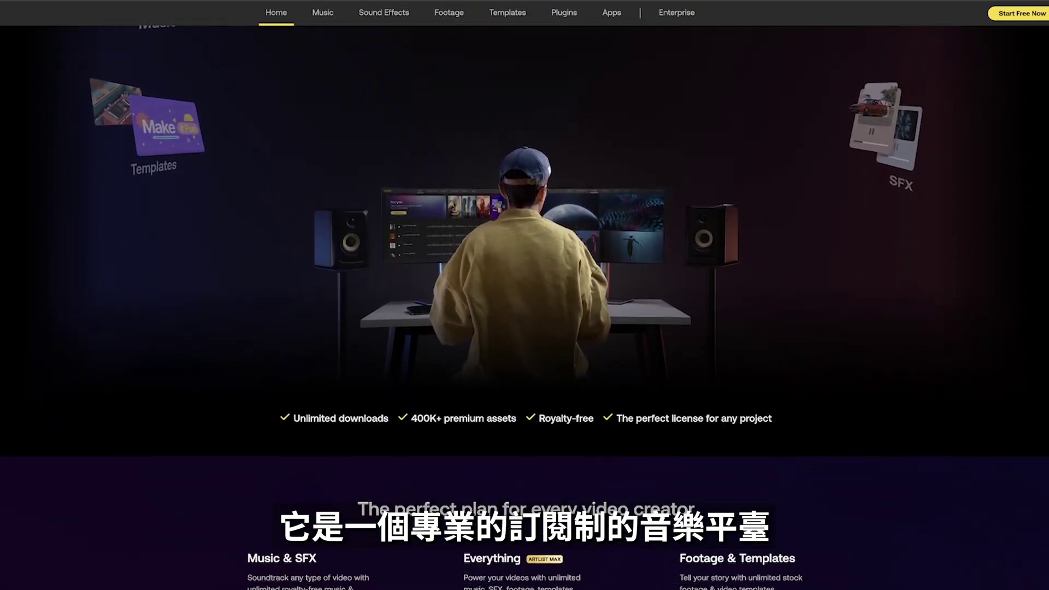
{"action": "scroll", "coordinate": [524, 295], "scroll_direction": "down", "scroll_amount": 4}
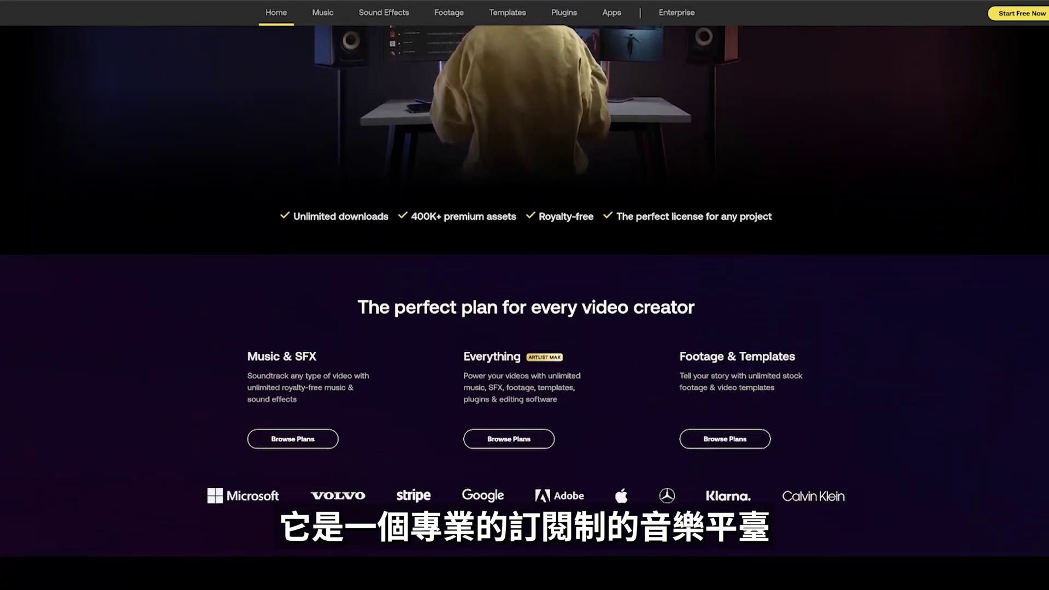
{"action": "scroll", "coordinate": [525, 295], "scroll_direction": "down", "scroll_amount": 3}
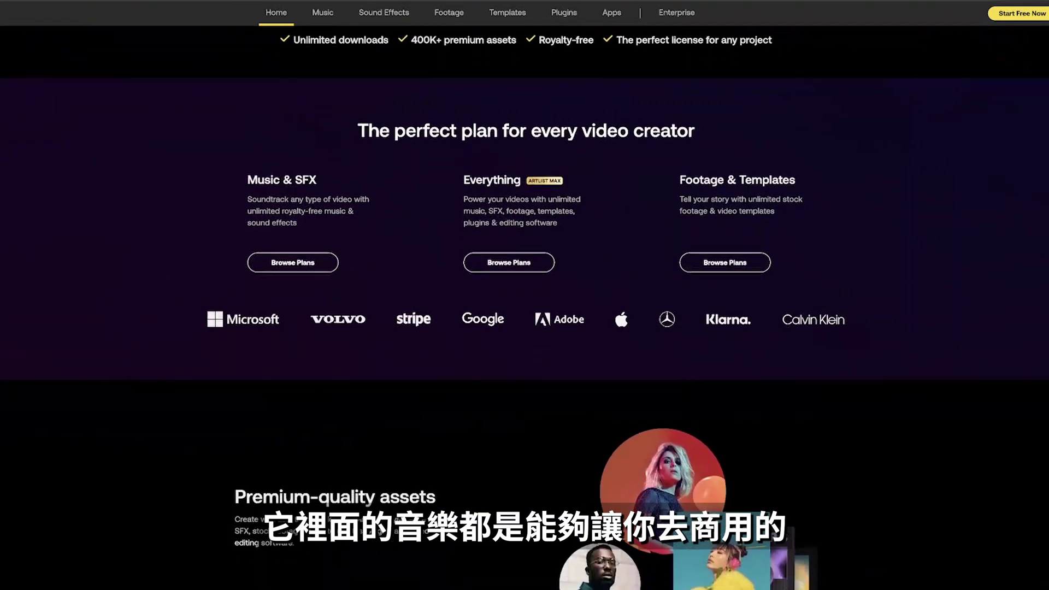
{"action": "scroll", "coordinate": [525, 295], "scroll_direction": "down", "scroll_amount": 4}
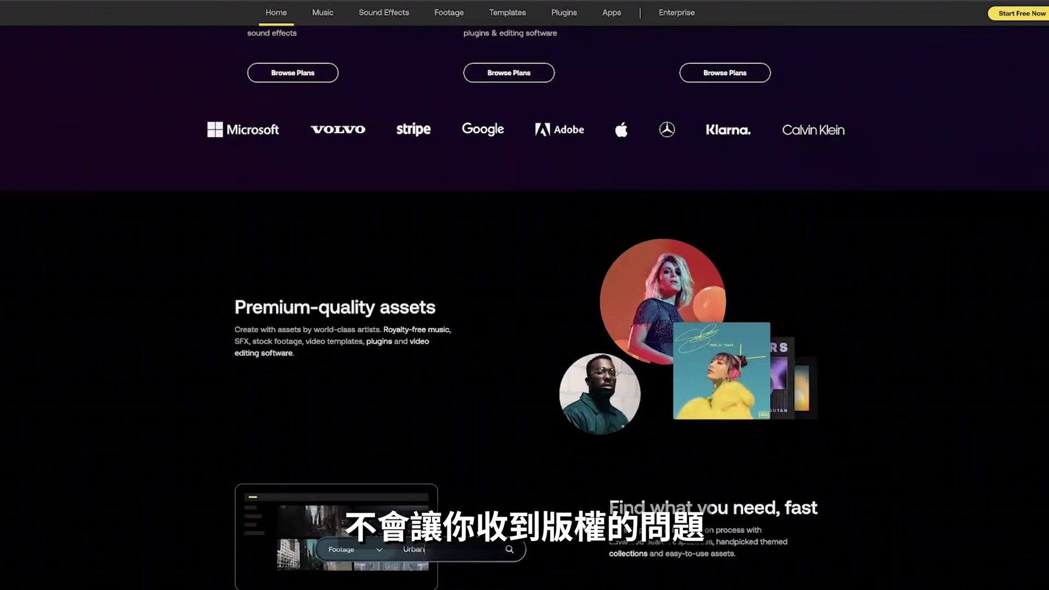
{"action": "scroll", "coordinate": [524, 295], "scroll_direction": "down", "scroll_amount": 5}
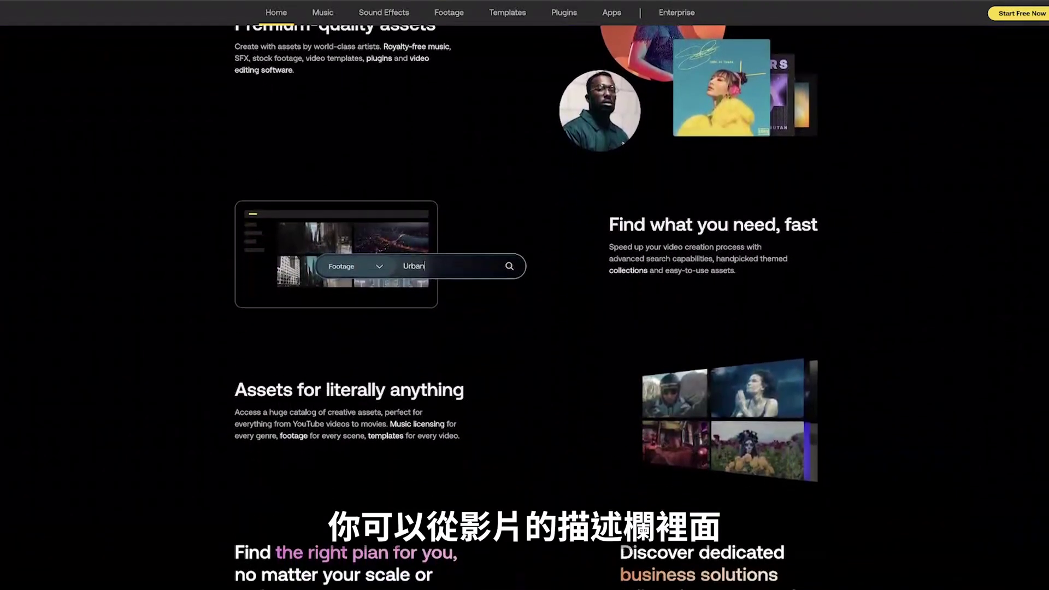
{"action": "scroll", "coordinate": [525, 295], "scroll_direction": "down", "scroll_amount": 5}
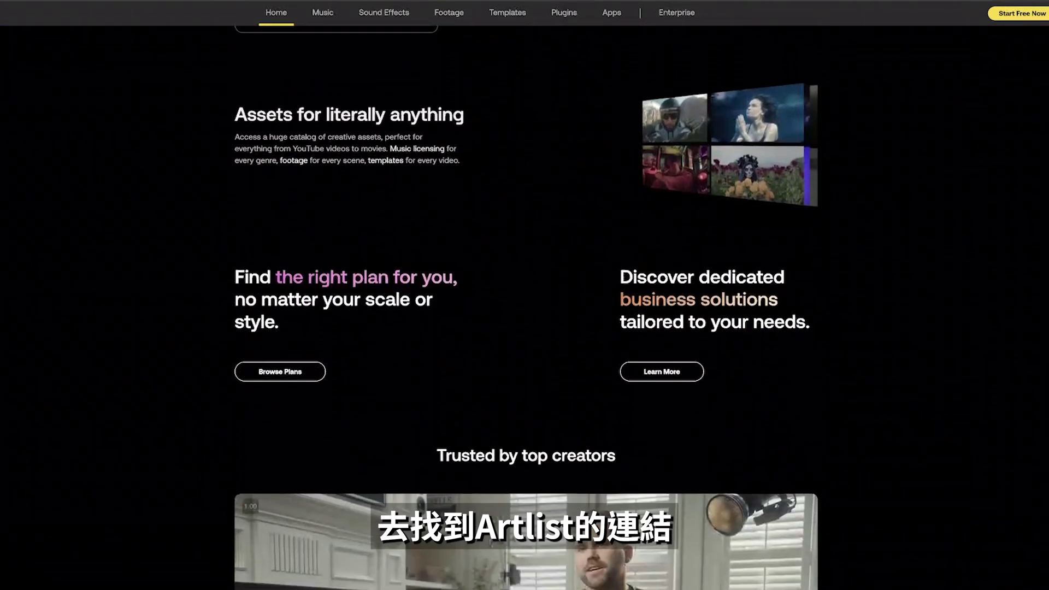
{"action": "scroll", "coordinate": [524, 295], "scroll_direction": "down", "scroll_amount": 4}
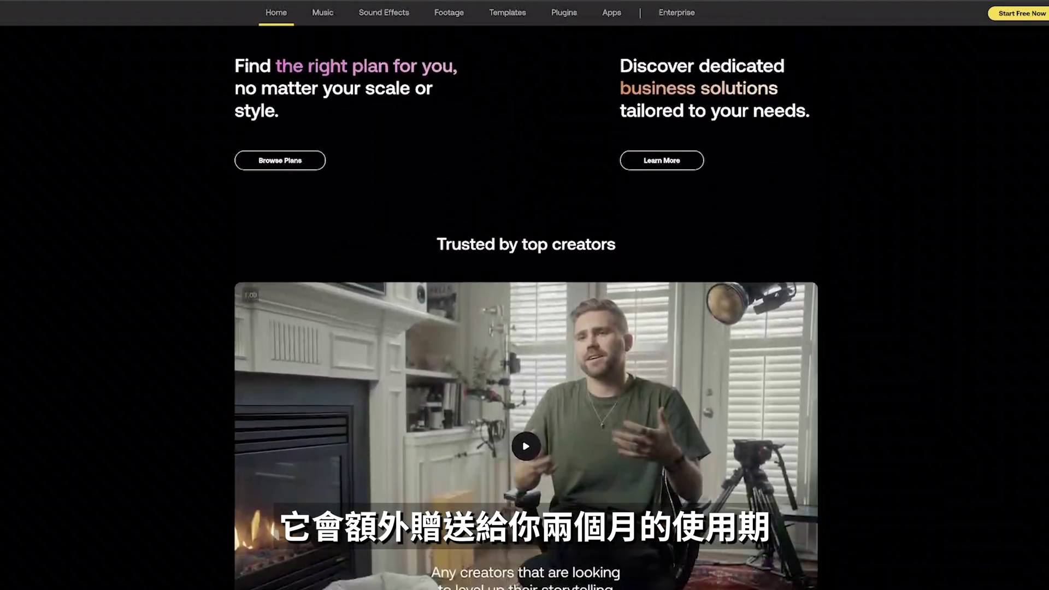
{"action": "scroll", "coordinate": [525, 295], "scroll_direction": "down", "scroll_amount": 2}
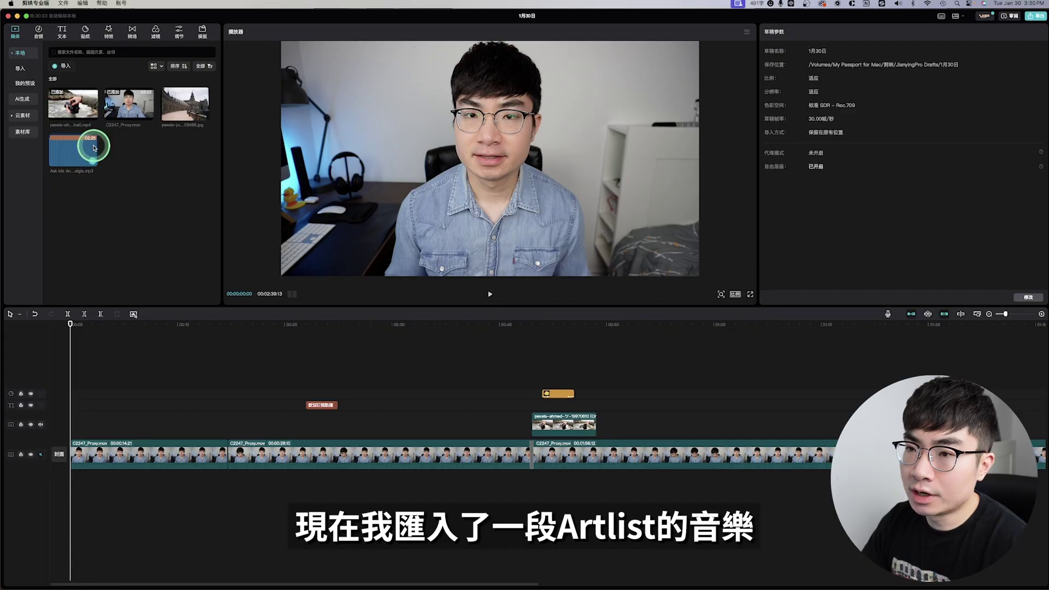
Switch to 剪映专业版 and place the Ask Me Anything – Yestalgia.mp3 music beneath the main video track, starting at 00:00.
{"action": "left_click_drag", "start_coordinate": [75, 155], "coordinate": [73, 483]}
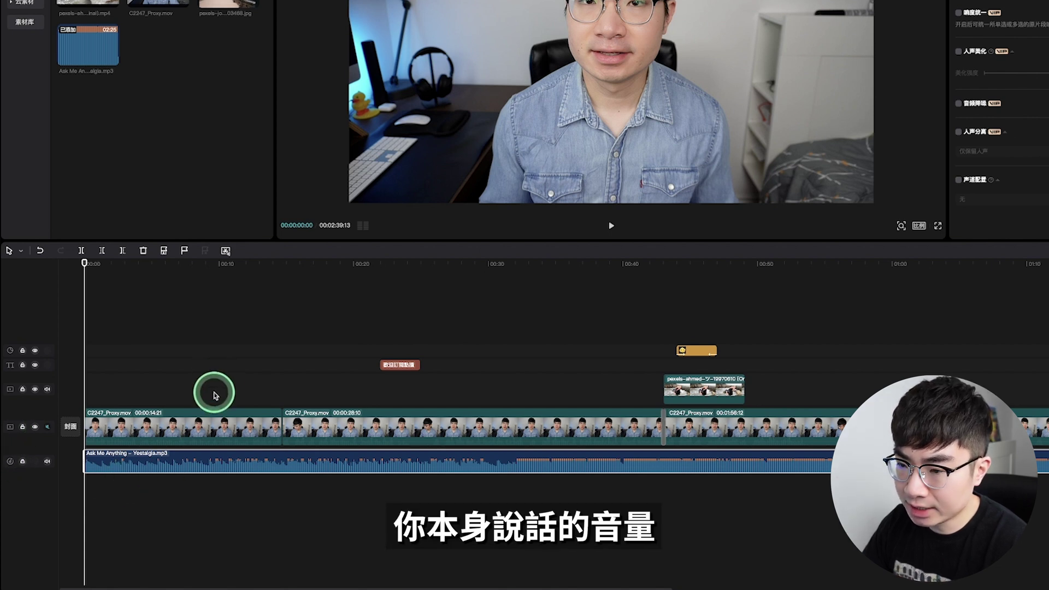
Adjust the first talking-head clip's audio volume, raising it to about 2.3 dB and lowering it to about -3.2 dB.
{"action": "left_click", "coordinate": [213, 424]}
{"action": "left_click", "coordinate": [736, 25]}
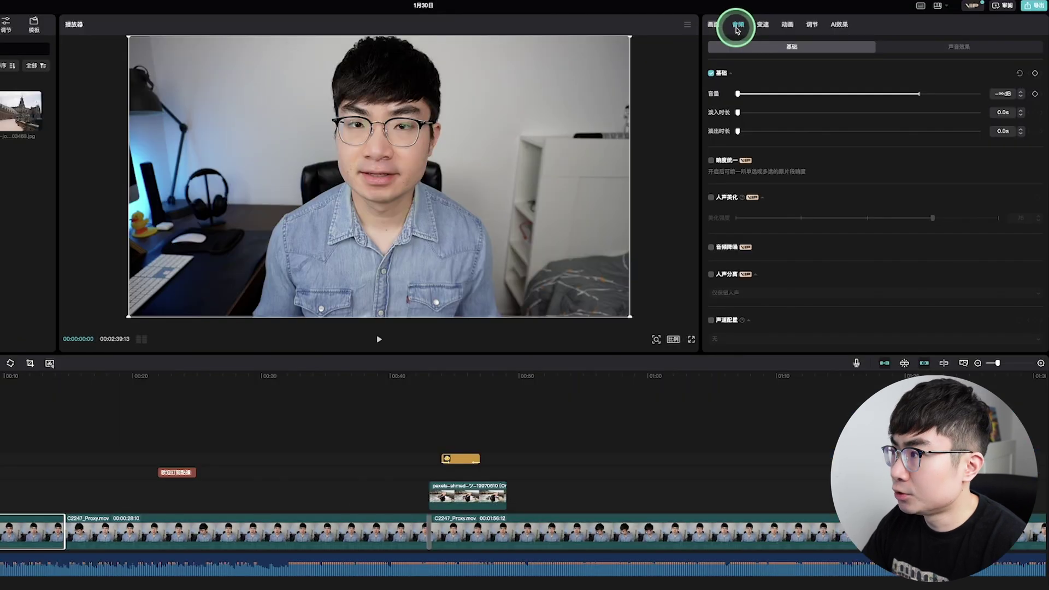
{"action": "left_click", "coordinate": [928, 97]}
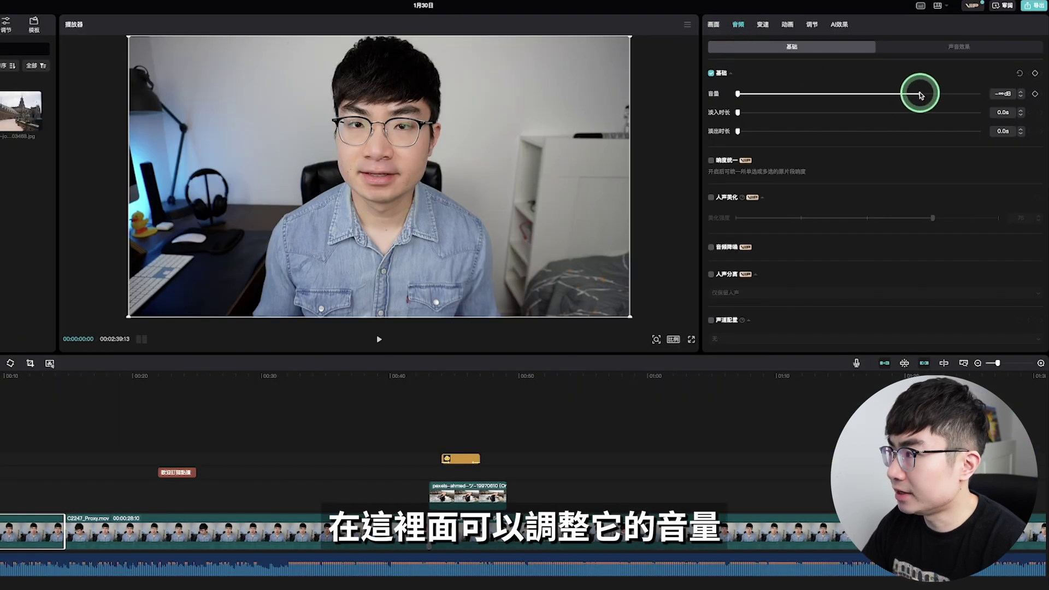
{"action": "left_click_drag", "start_coordinate": [922, 95], "coordinate": [918, 95]}
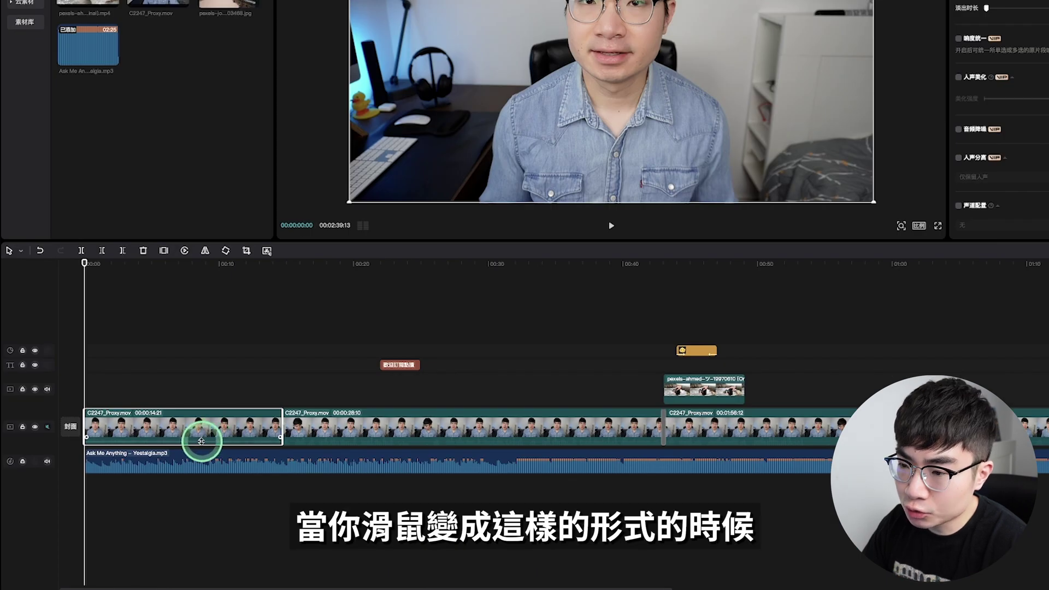
{"action": "left_click_drag", "start_coordinate": [201, 440], "coordinate": [202, 441]}
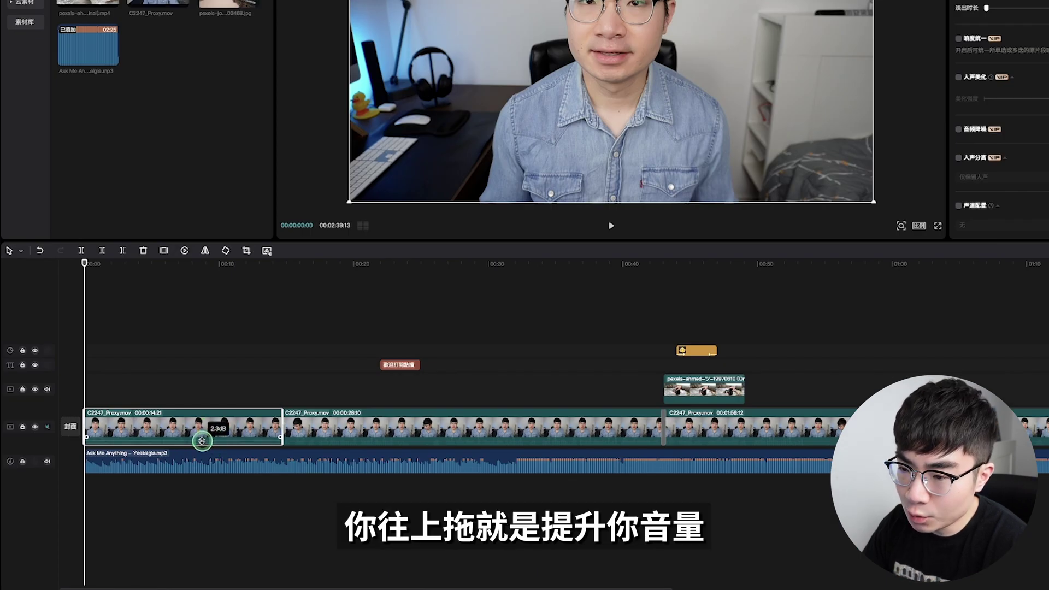
{"action": "left_click_drag", "start_coordinate": [204, 437], "coordinate": [203, 441]}
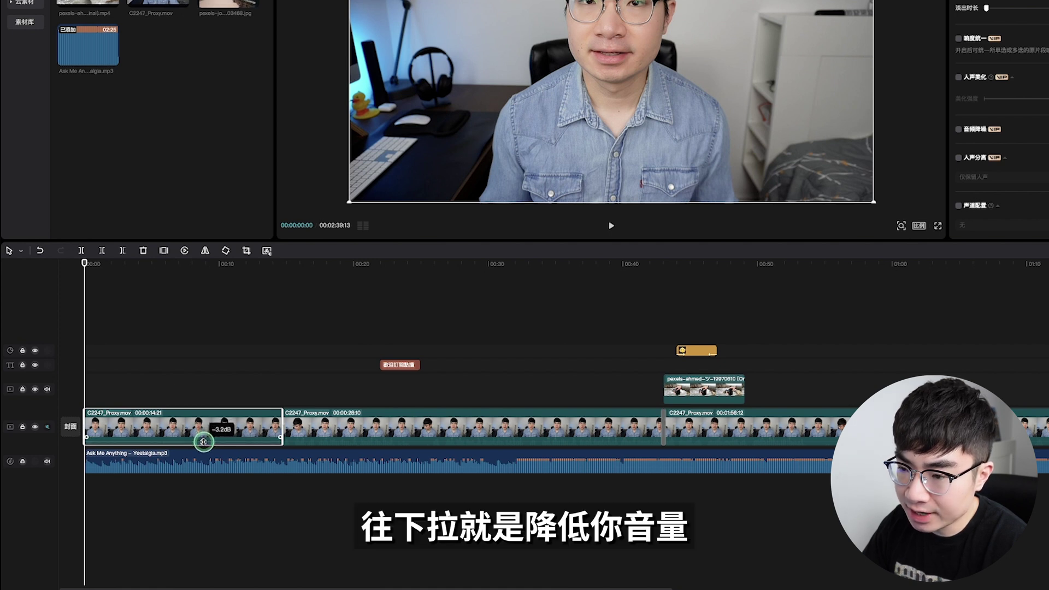
Set the background music's volume to 2.3 dB and lengthen its fade-in (淡入时长).
{"action": "left_click", "coordinate": [198, 456]}
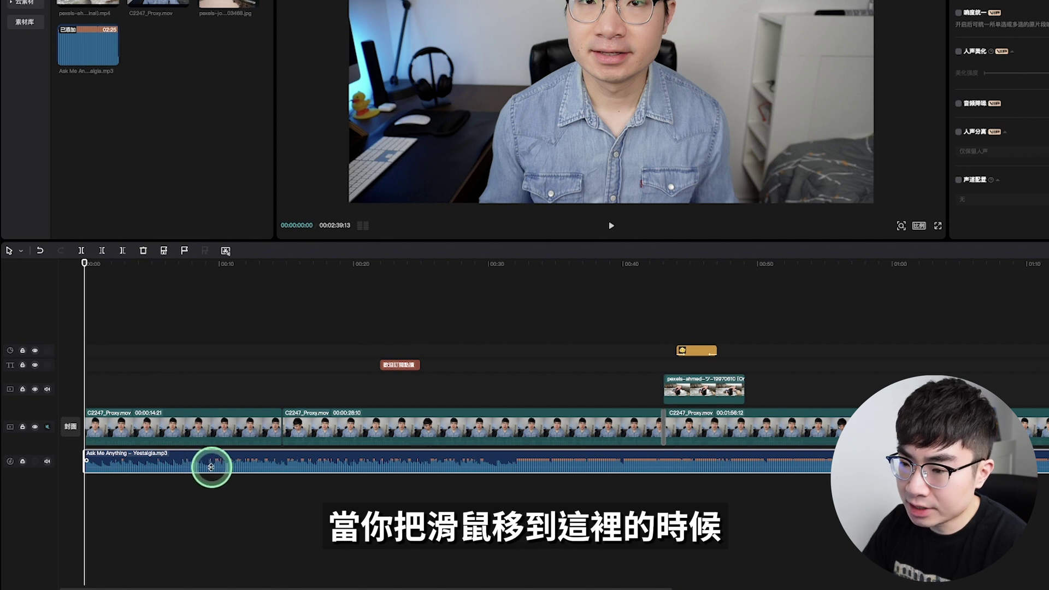
{"action": "left_click_drag", "start_coordinate": [211, 466], "coordinate": [213, 465]}
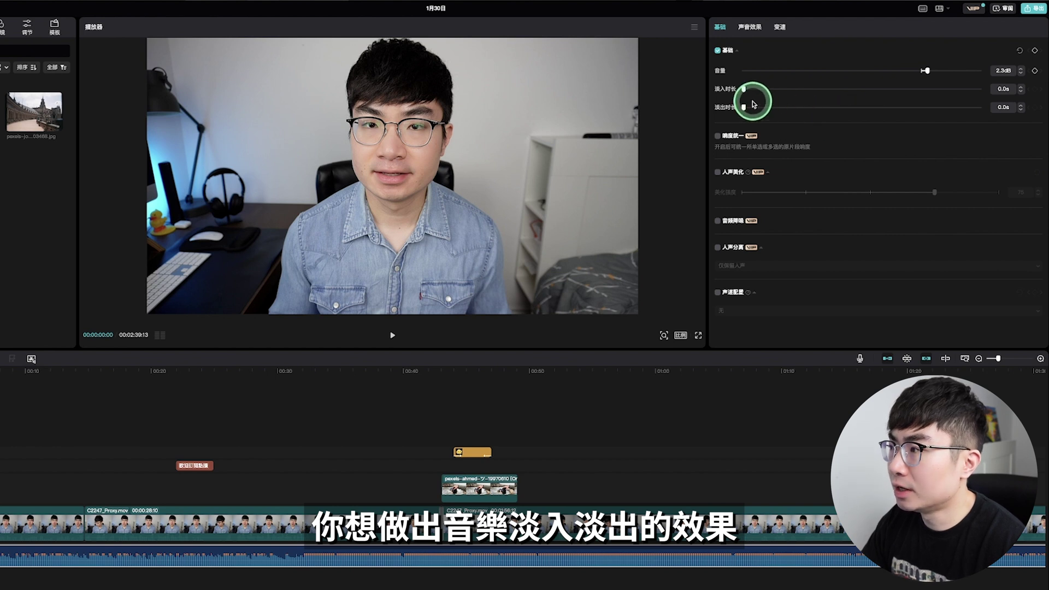
{"action": "left_click_drag", "start_coordinate": [744, 90], "coordinate": [816, 87]}
{"action": "left_click", "coordinate": [204, 461]}
{"action": "left_click", "coordinate": [0, 566]}
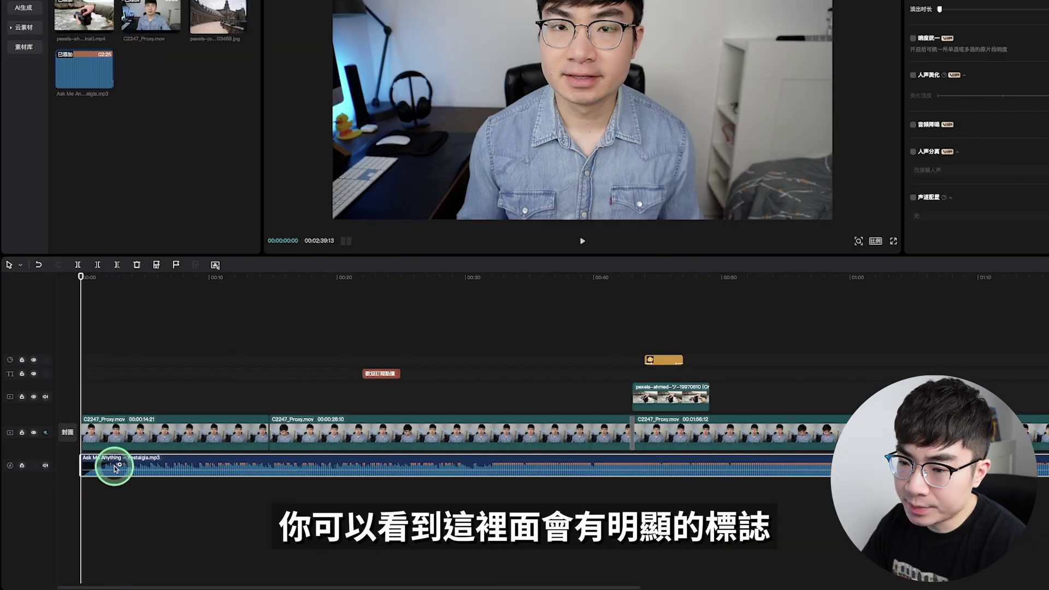
Extend the fade-in at the start of the background music directly on its timeline clip.
{"action": "left_click", "coordinate": [90, 475]}
{"action": "left_click_drag", "start_coordinate": [95, 468], "coordinate": [155, 459]}
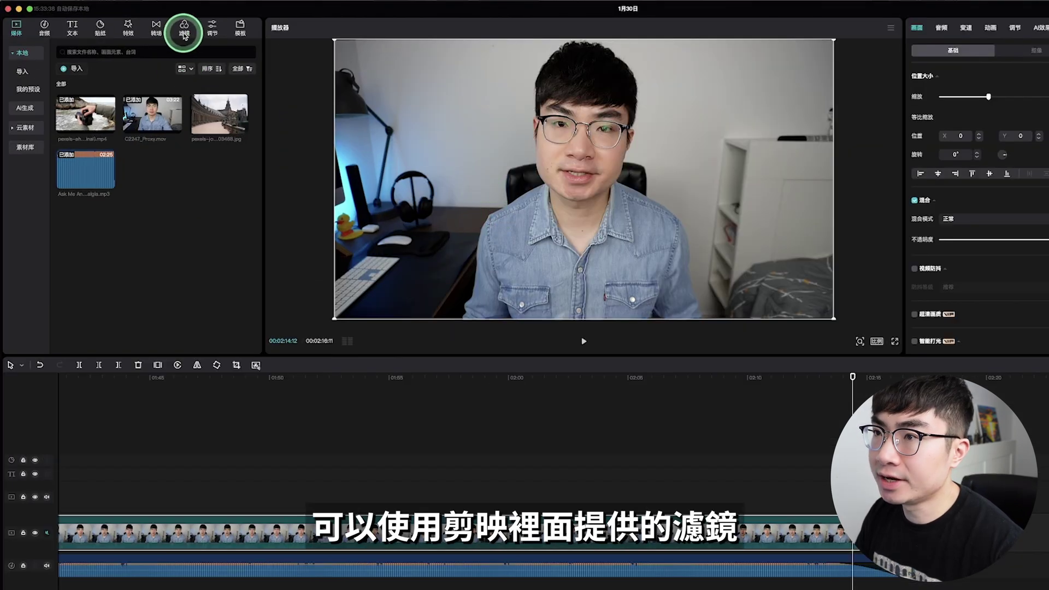
Add the 酷白 filter from the 人像 category over the end of the main clip and compare the picture with its track hidden and shown.
{"action": "left_click", "coordinate": [184, 32]}
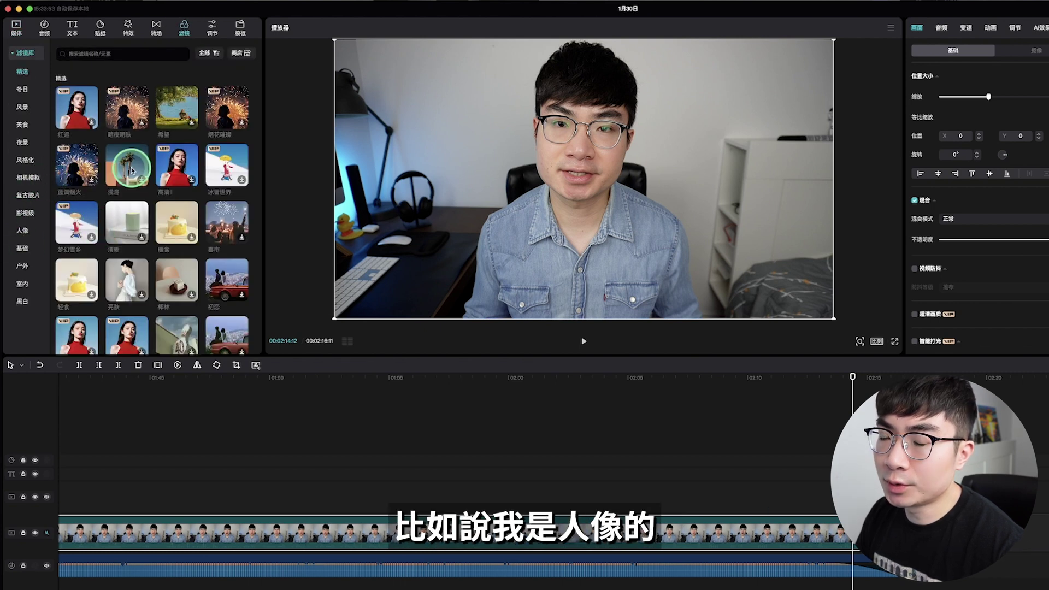
{"action": "left_click", "coordinate": [23, 232]}
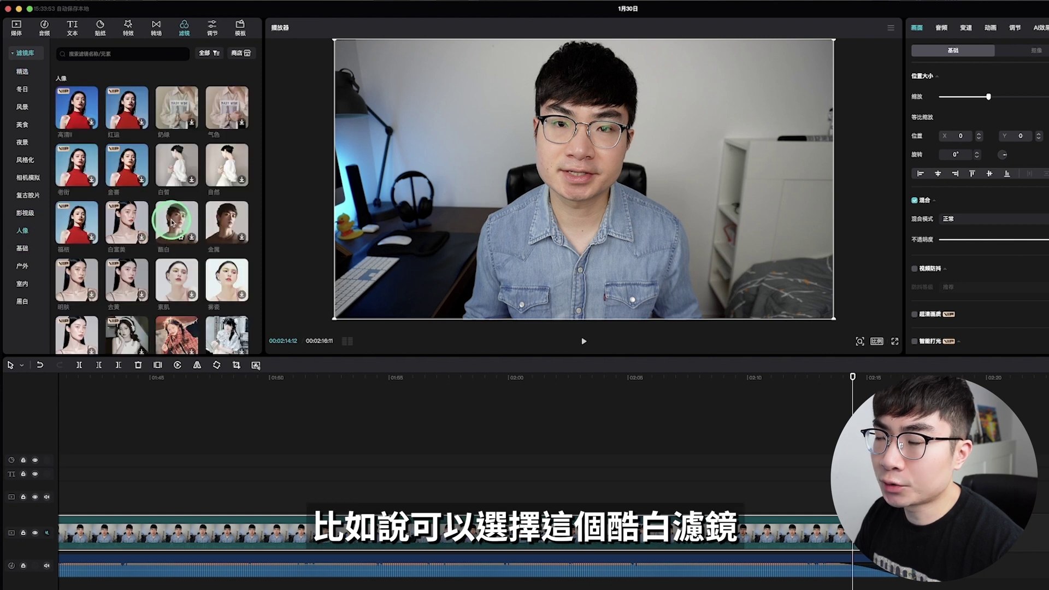
{"action": "left_click_drag", "start_coordinate": [172, 222], "coordinate": [839, 510]}
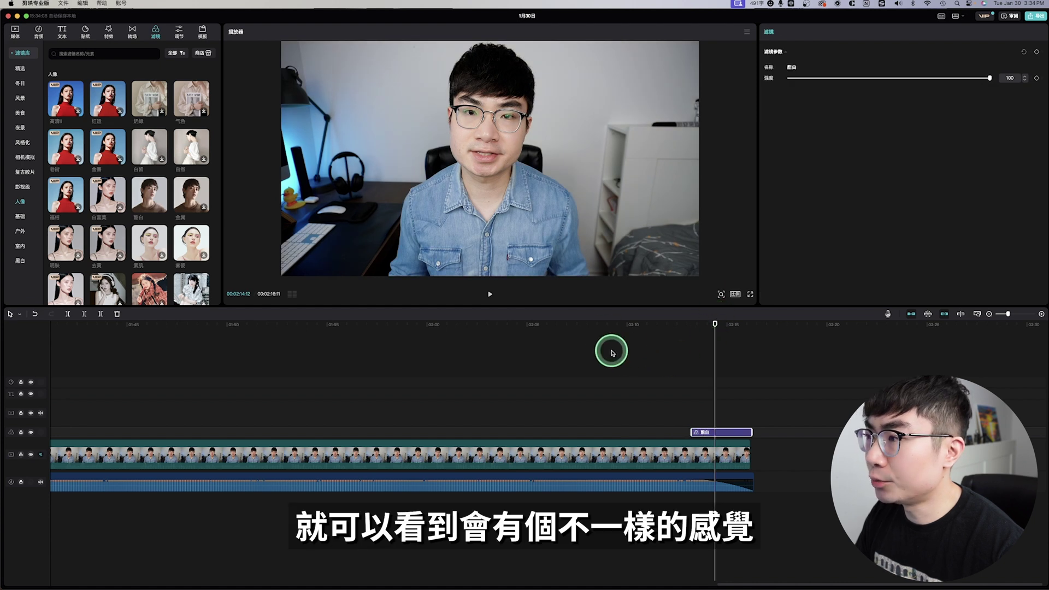
{"action": "left_click", "coordinate": [30, 434]}
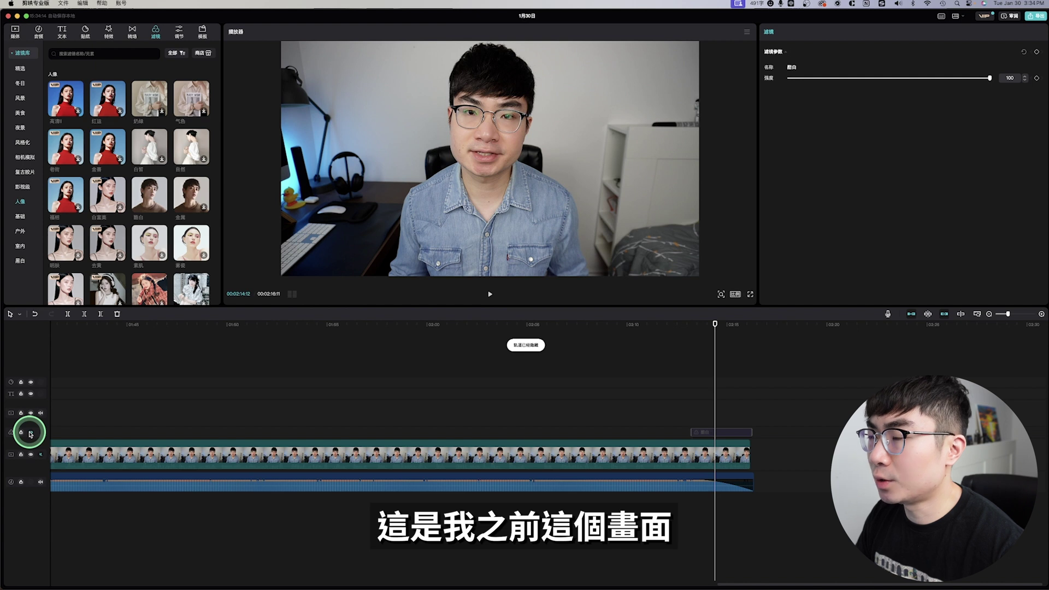
{"action": "left_click", "coordinate": [30, 434]}
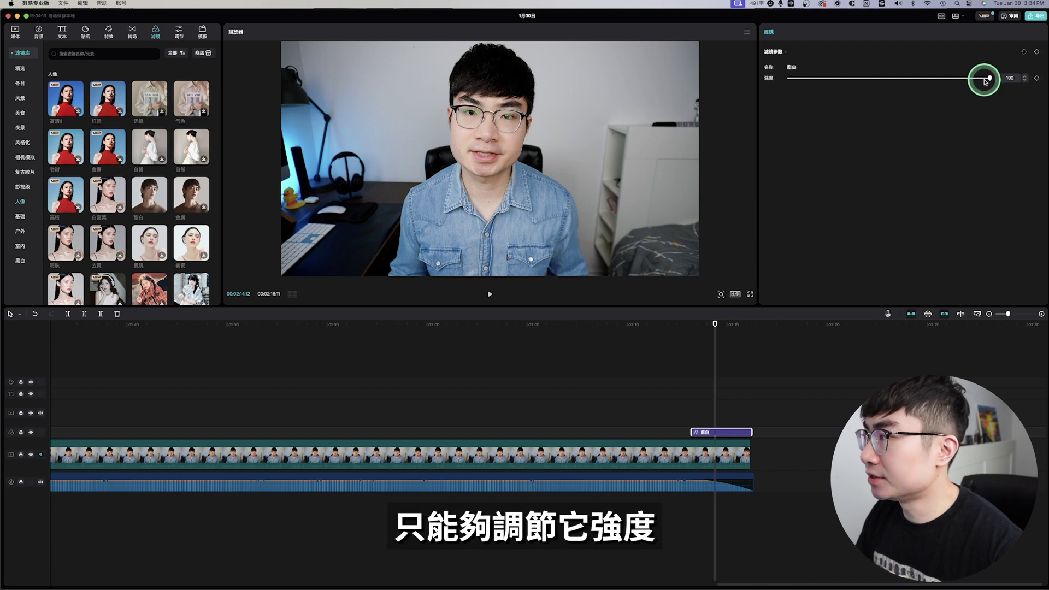
Try different strengths for the 酷白 filter and delete the filter from the timeline.
{"action": "mouse_move", "coordinate": [928, 82]}
{"action": "left_mouse_down"}
{"action": "mouse_move", "coordinate": [849, 85]}
{"action": "mouse_move", "coordinate": [1028, 81]}
{"action": "left_mouse_up"}
{"action": "key", "text": "Delete"}
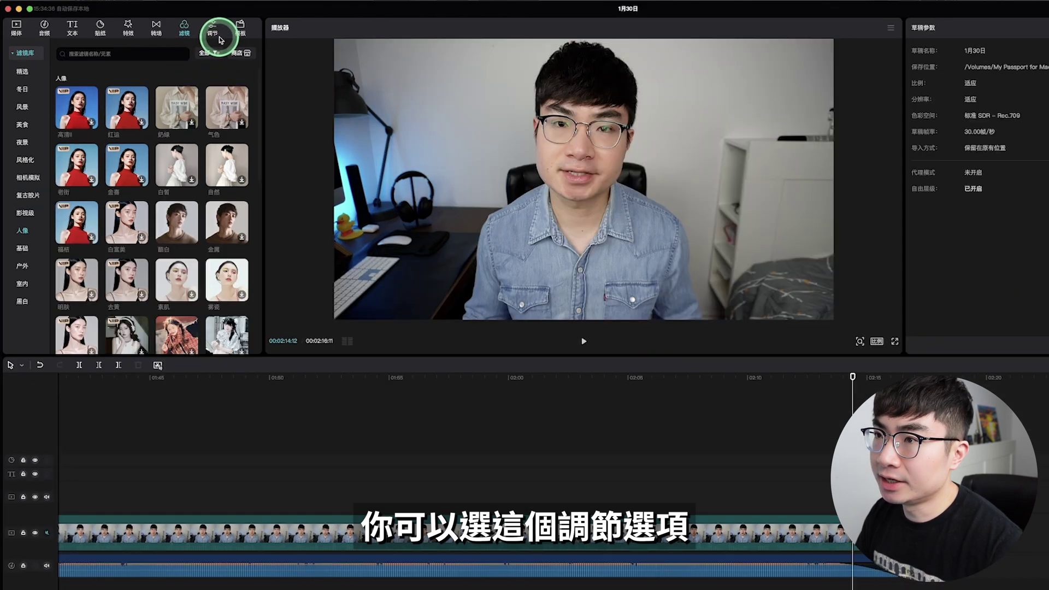
Add a 自定义调节 adjustment layer above the main clip and stretch it from about 01:50 to the clip's end.
{"action": "left_click", "coordinate": [213, 34]}
{"action": "left_click", "coordinate": [75, 77]}
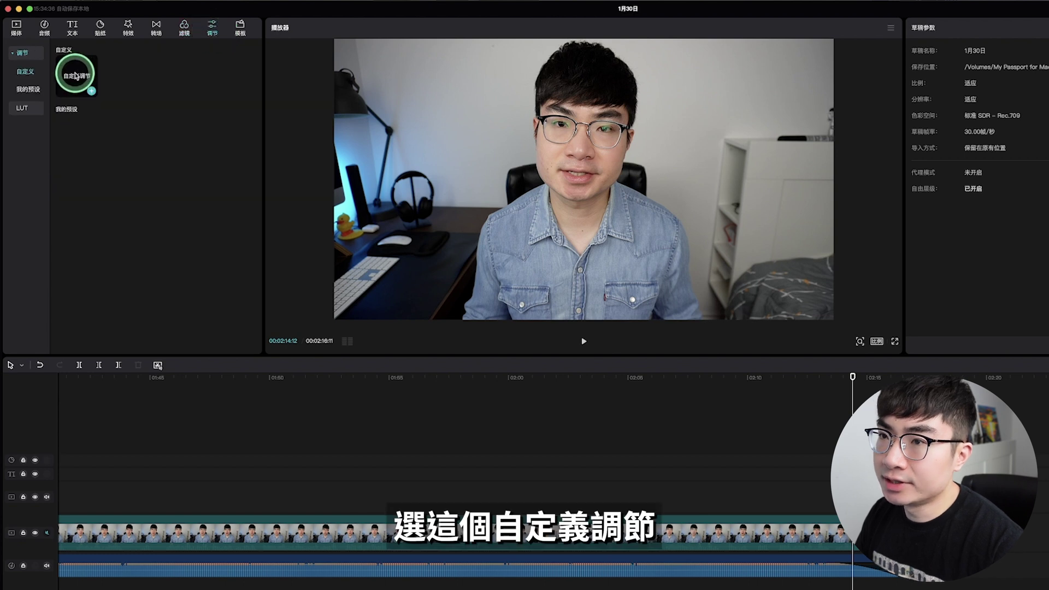
{"action": "left_click_drag", "start_coordinate": [76, 76], "coordinate": [793, 474]}
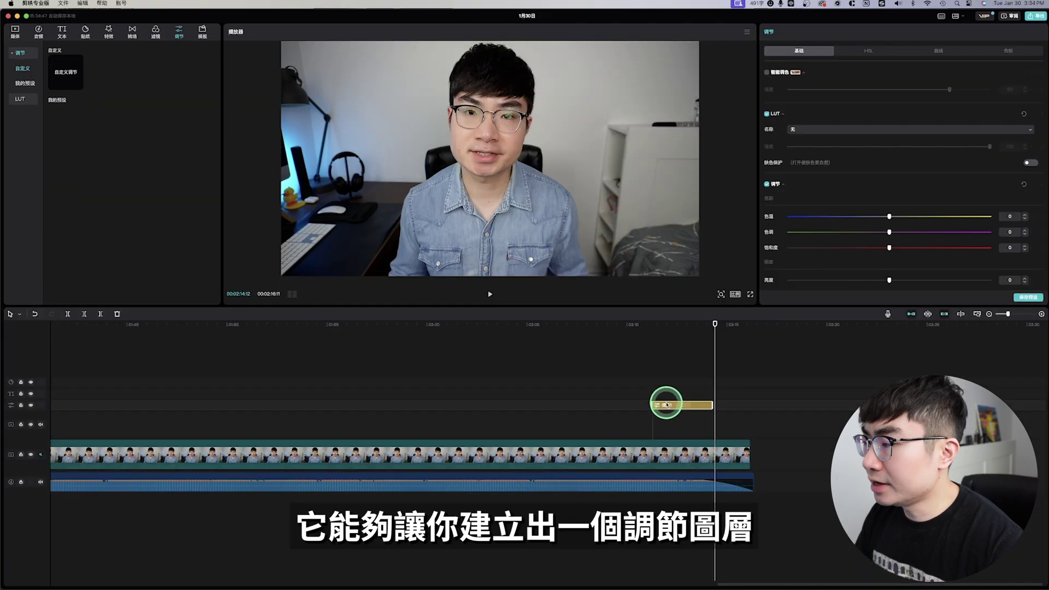
{"action": "left_click_drag", "start_coordinate": [709, 407], "coordinate": [749, 406]}
{"action": "left_click_drag", "start_coordinate": [652, 405], "coordinate": [239, 403]}
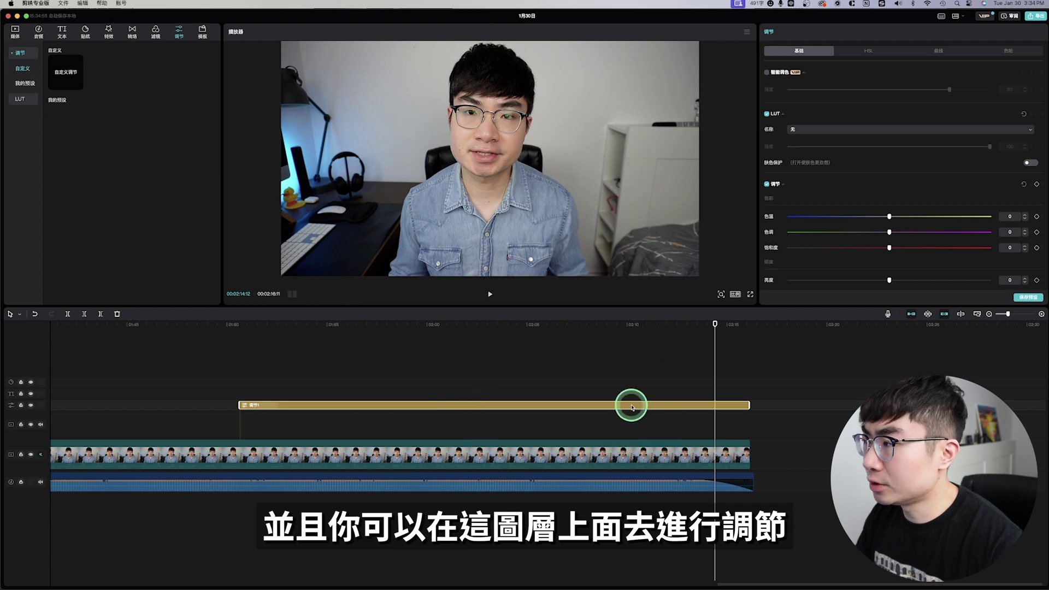
Set the adjustment layer's 色温 to 10, 亮度 to 6, 高光 to 4 and 白色 to 4.
{"action": "scroll", "coordinate": [824, 145], "scroll_direction": "down", "scroll_amount": 3}
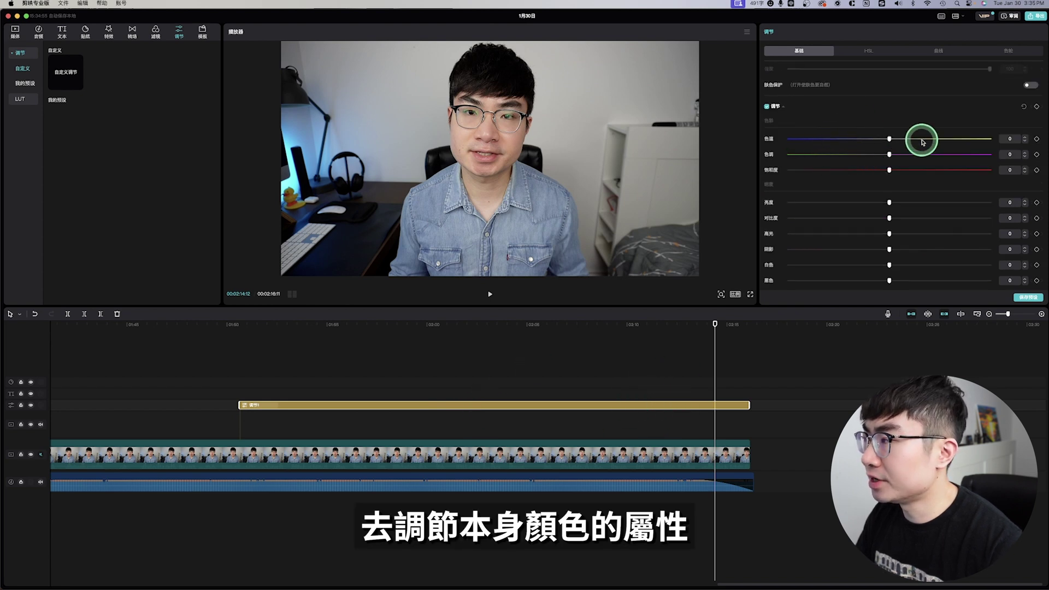
{"action": "left_click", "coordinate": [692, 441]}
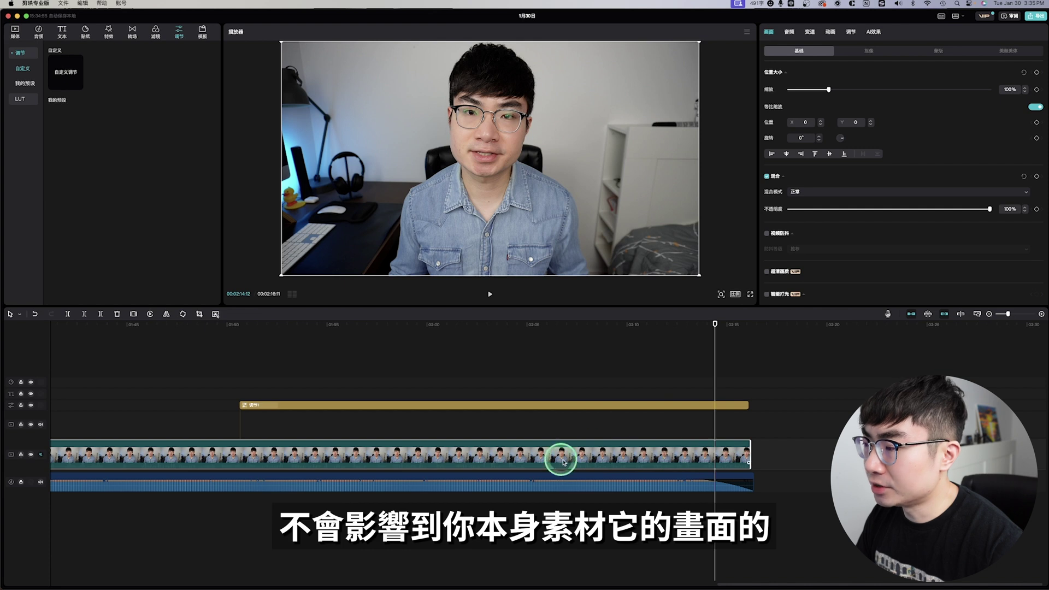
{"action": "left_click", "coordinate": [686, 405]}
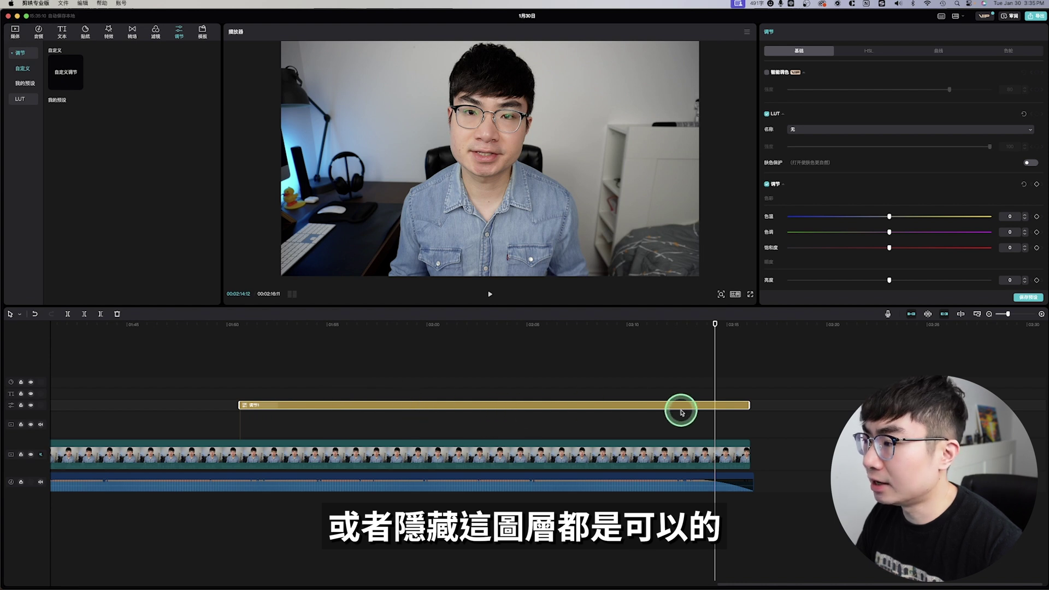
{"action": "scroll", "coordinate": [903, 151], "scroll_direction": "down", "scroll_amount": 3}
{"action": "left_click_drag", "start_coordinate": [897, 136], "coordinate": [938, 141]}
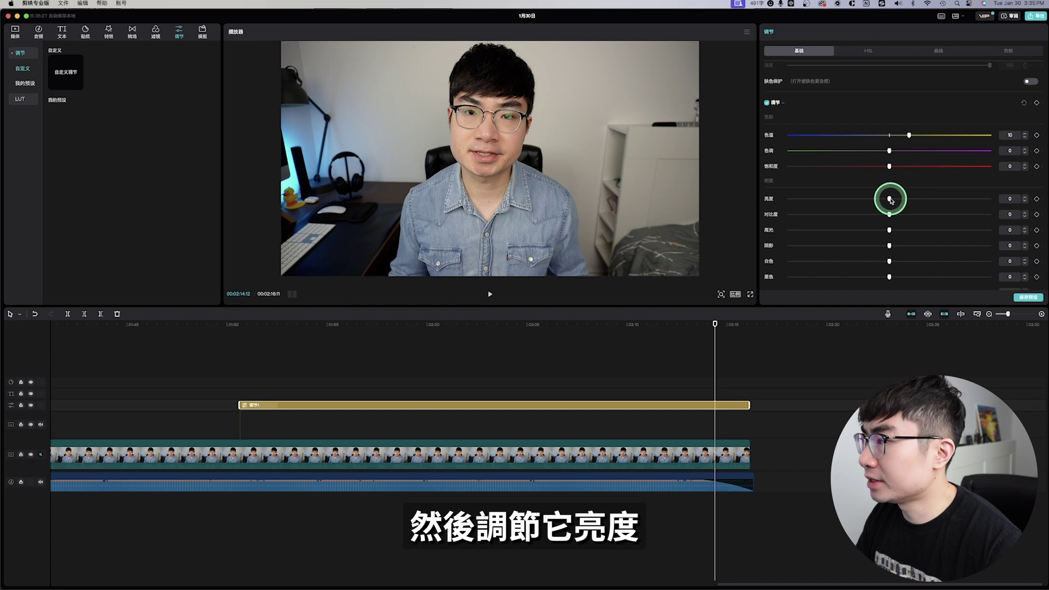
{"action": "scroll", "coordinate": [905, 195], "scroll_direction": "down", "scroll_amount": 1}
{"action": "left_click_drag", "start_coordinate": [895, 199], "coordinate": [897, 188]}
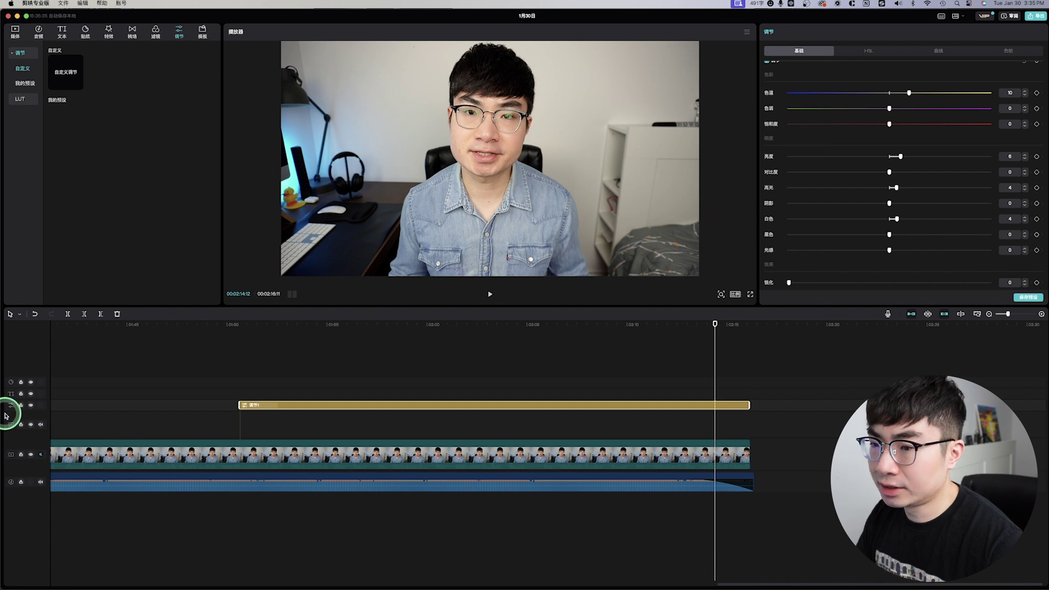
Compare the picture with the adjustment layer hidden and shown, and extend the layer back to the video's start at 00:00.
{"action": "left_click", "coordinate": [30, 406]}
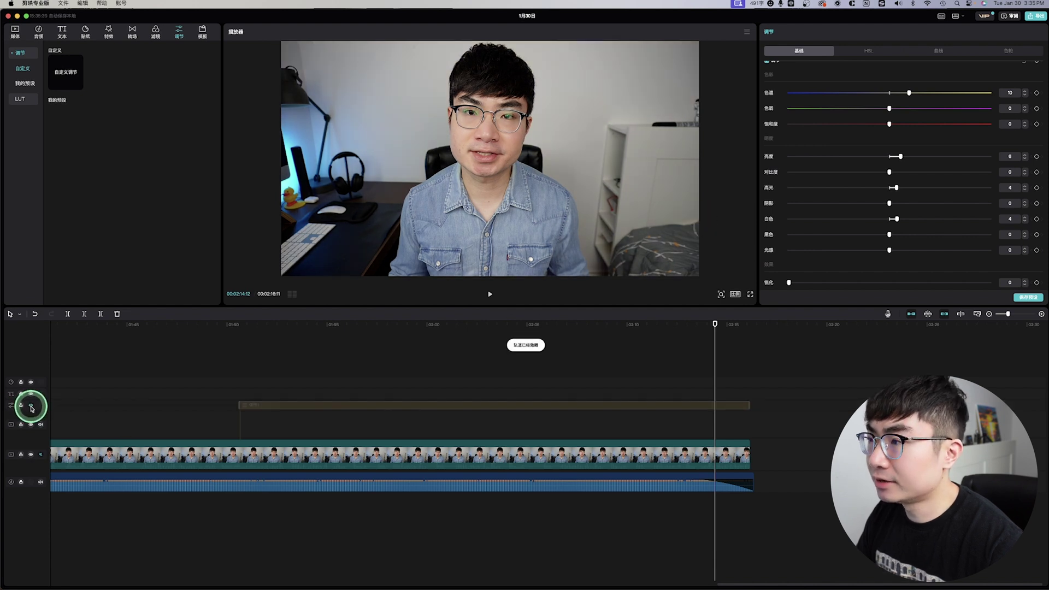
{"action": "left_click", "coordinate": [31, 406]}
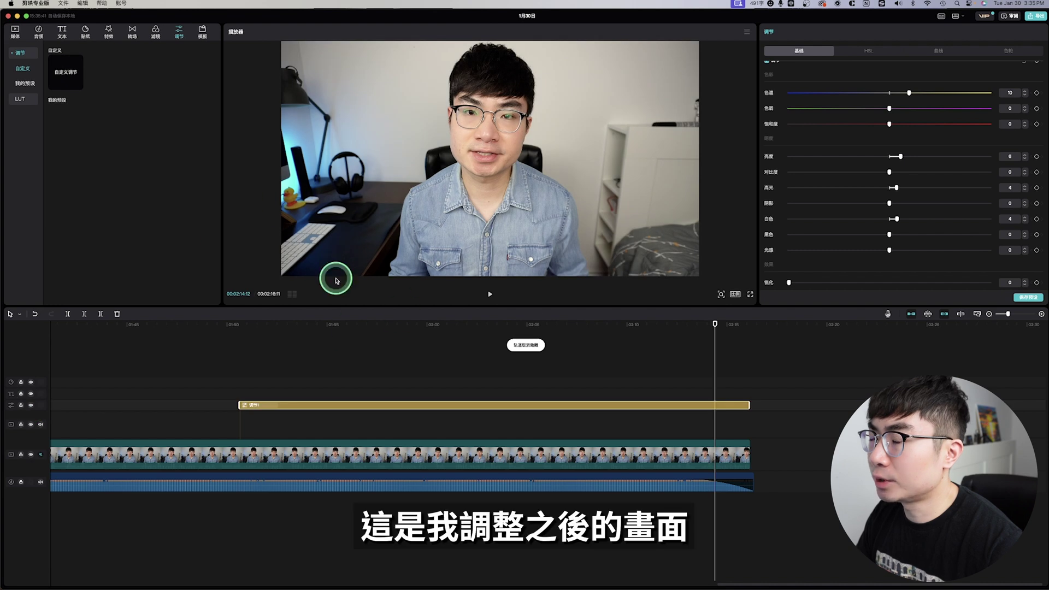
{"action": "scroll", "coordinate": [453, 405], "scroll_direction": "down", "scroll_amount": 5}
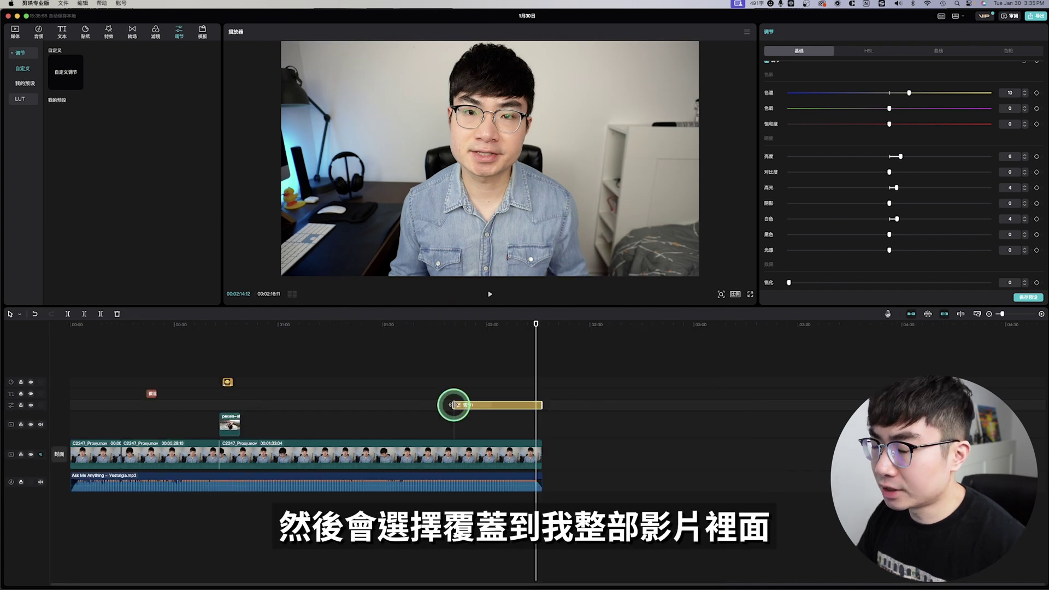
{"action": "left_click_drag", "start_coordinate": [453, 405], "coordinate": [66, 405]}
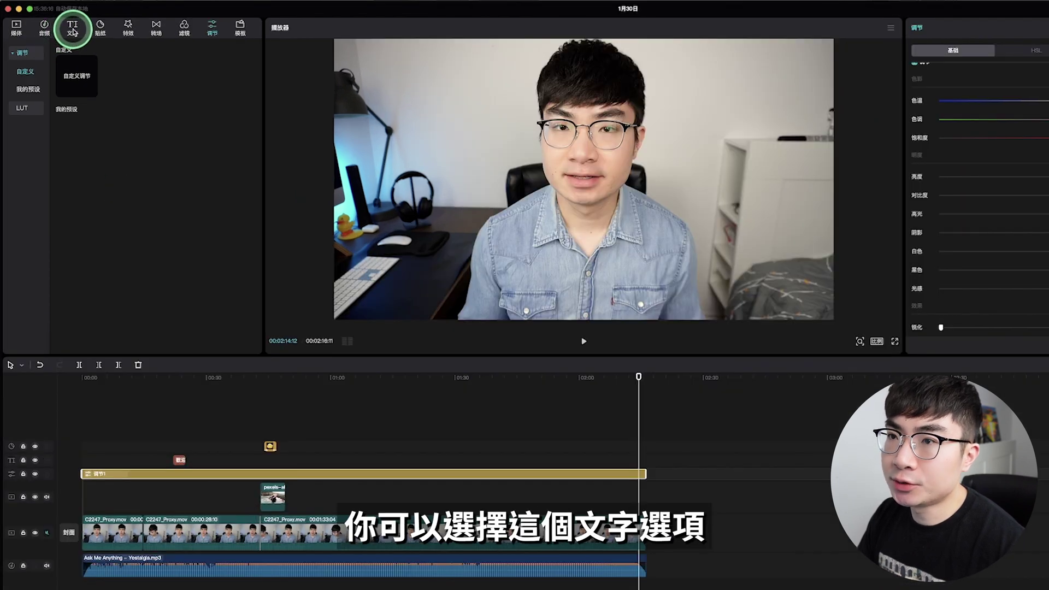
Generate subtitles automatically from the video's speech with the 识别字幕 function of 智能字幕.
{"action": "left_click", "coordinate": [73, 32]}
{"action": "left_click", "coordinate": [29, 156]}
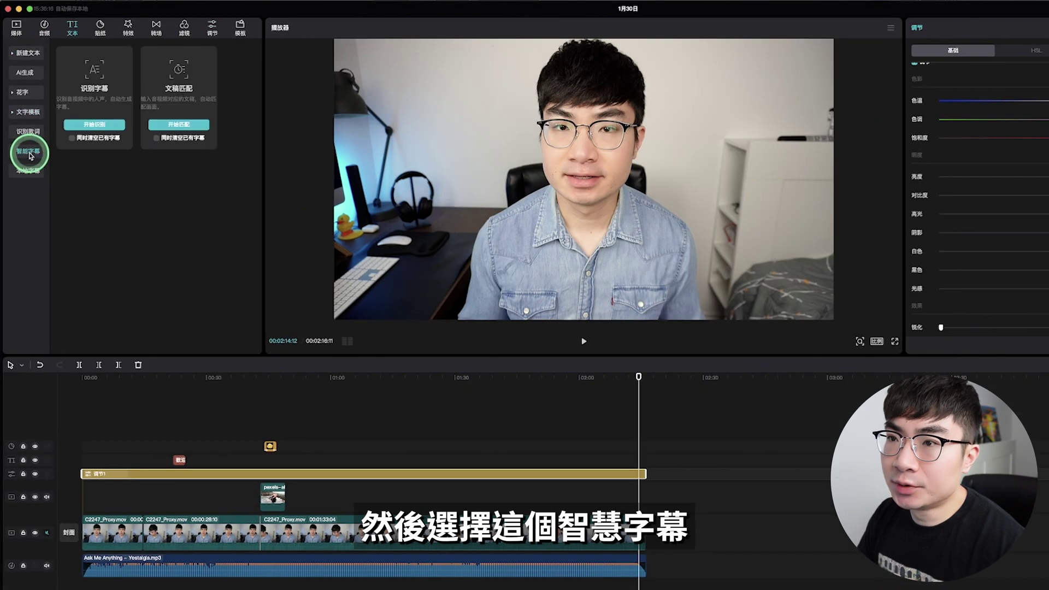
{"action": "left_click", "coordinate": [100, 124]}
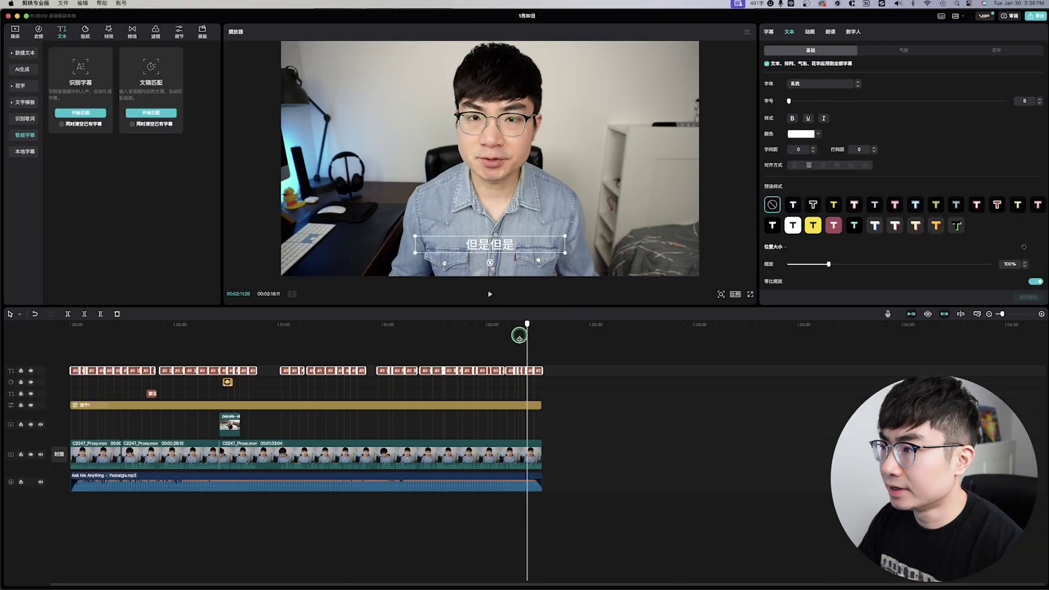
Select the subtitle near 02:06 and apply the preset style with black text on a yellow background to all subtitles.
{"action": "left_click", "coordinate": [490, 341]}
{"action": "left_click_drag", "start_coordinate": [491, 341], "coordinate": [508, 336]}
{"action": "left_click", "coordinate": [501, 373]}
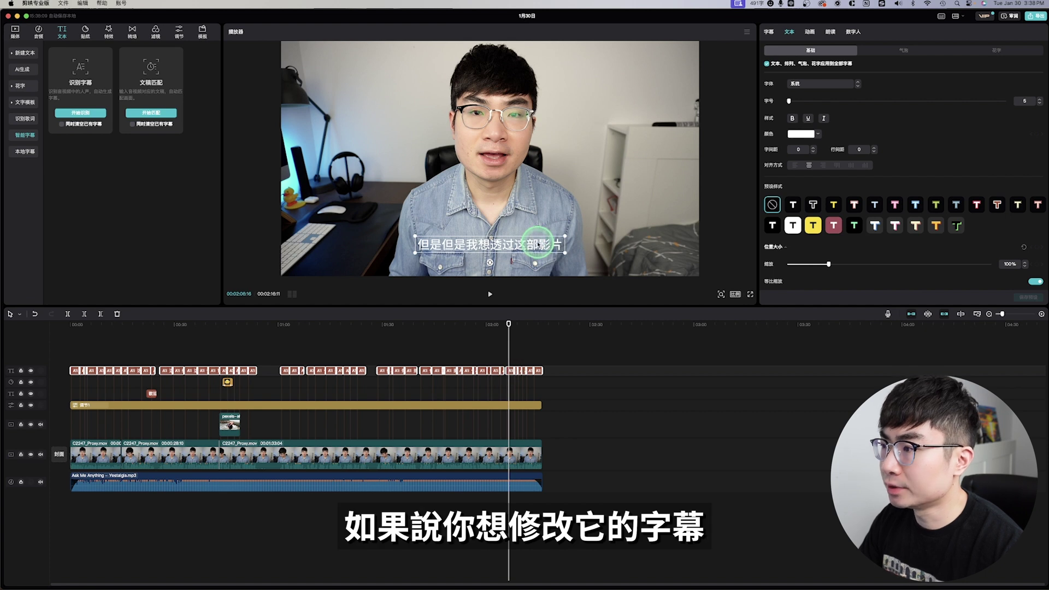
{"action": "double_click", "coordinate": [538, 246]}
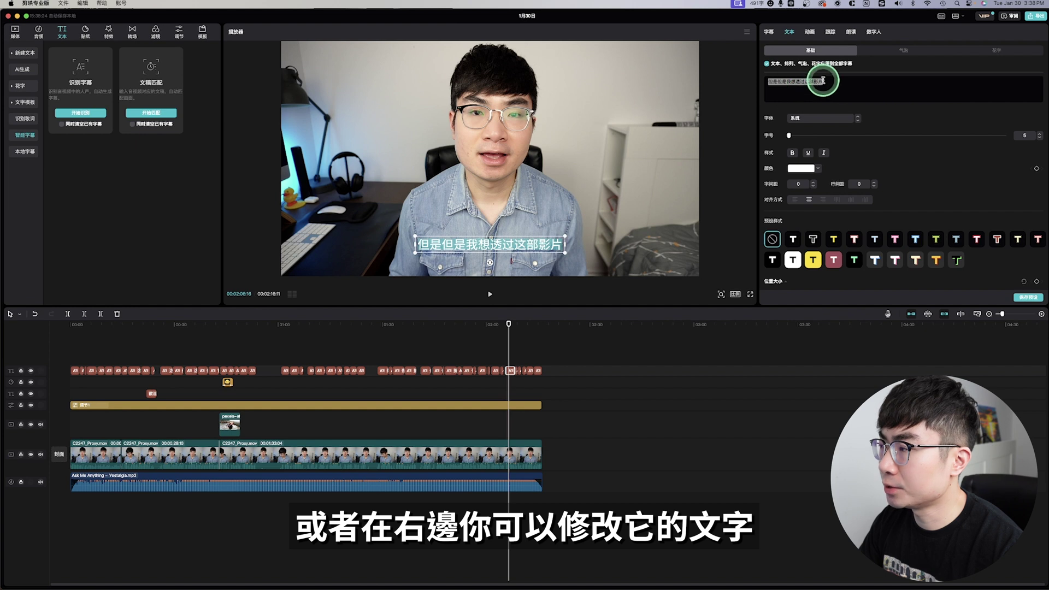
{"action": "scroll", "coordinate": [825, 137], "scroll_direction": "down", "scroll_amount": 1}
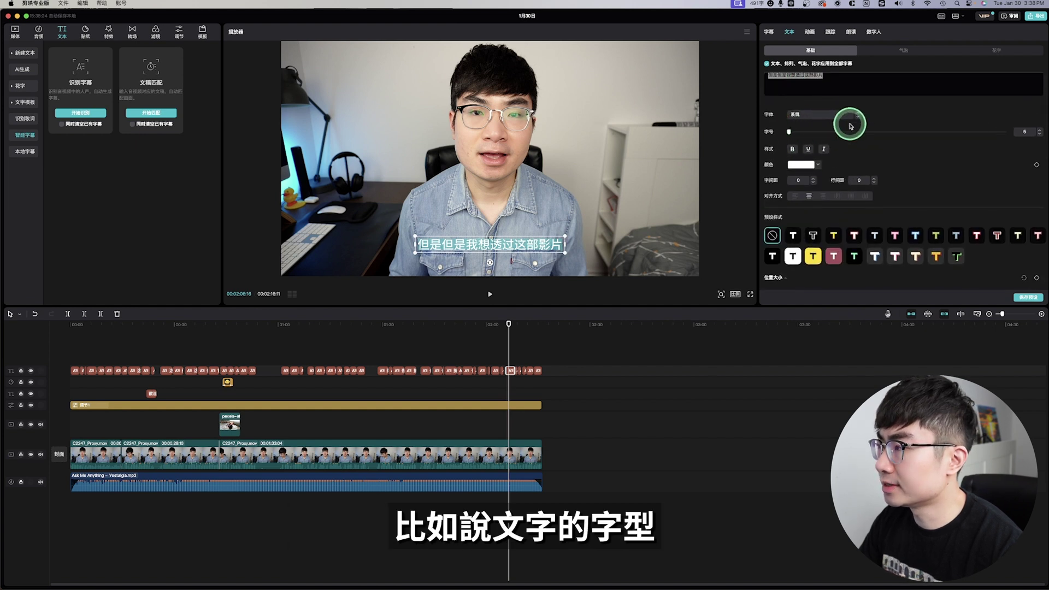
{"action": "left_click", "coordinate": [814, 256]}
{"action": "left_click", "coordinate": [545, 252]}
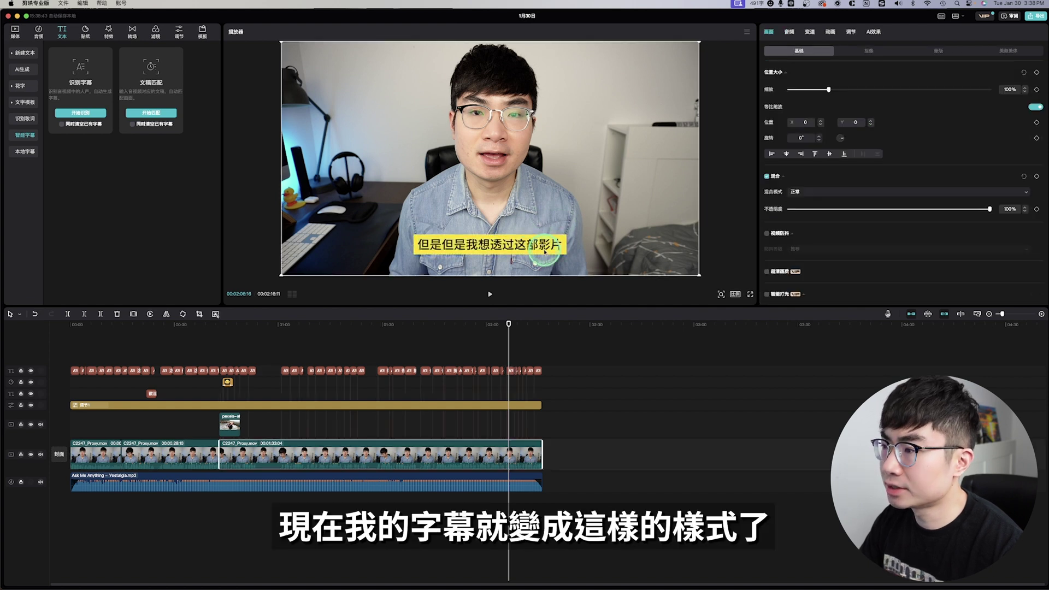
{"action": "left_click", "coordinate": [549, 253]}
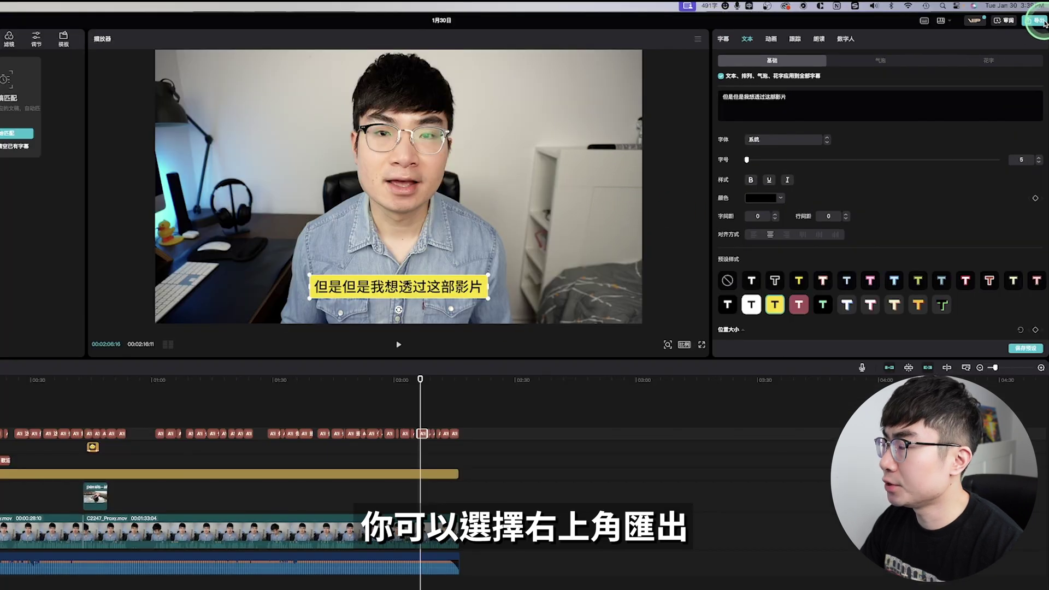
Enable 视频导出 in the project's export settings and review the resolution choices and subtitle export format.
{"action": "left_click", "coordinate": [1038, 21]}
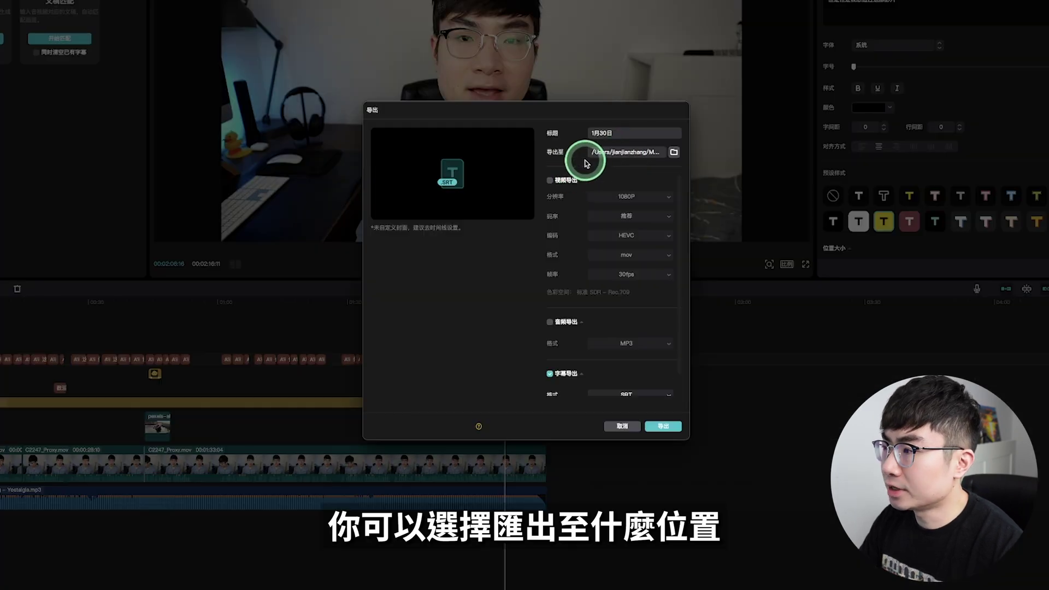
{"action": "left_click", "coordinate": [550, 180]}
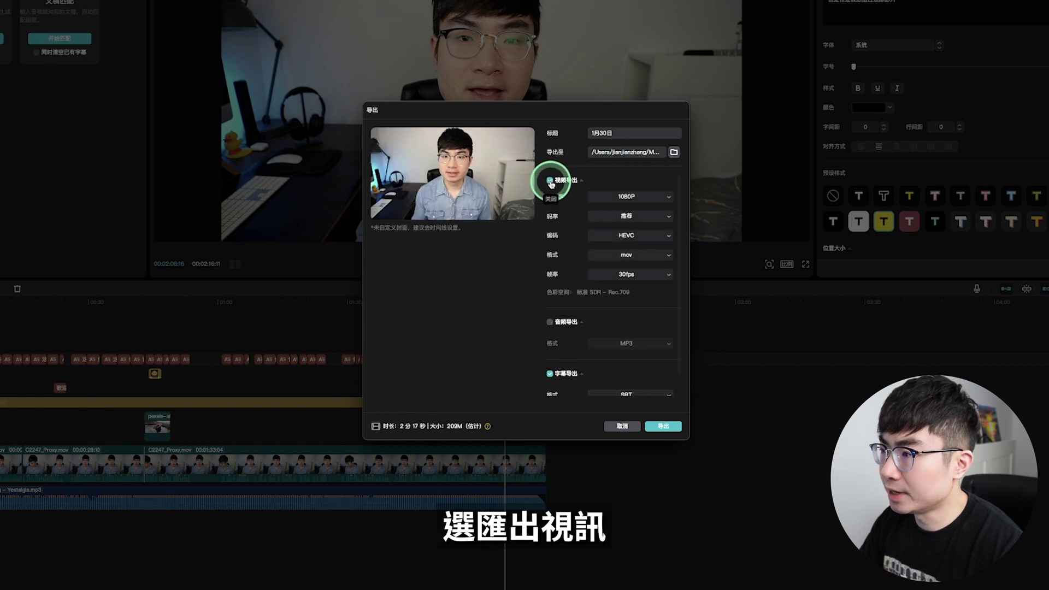
{"action": "left_click", "coordinate": [664, 199]}
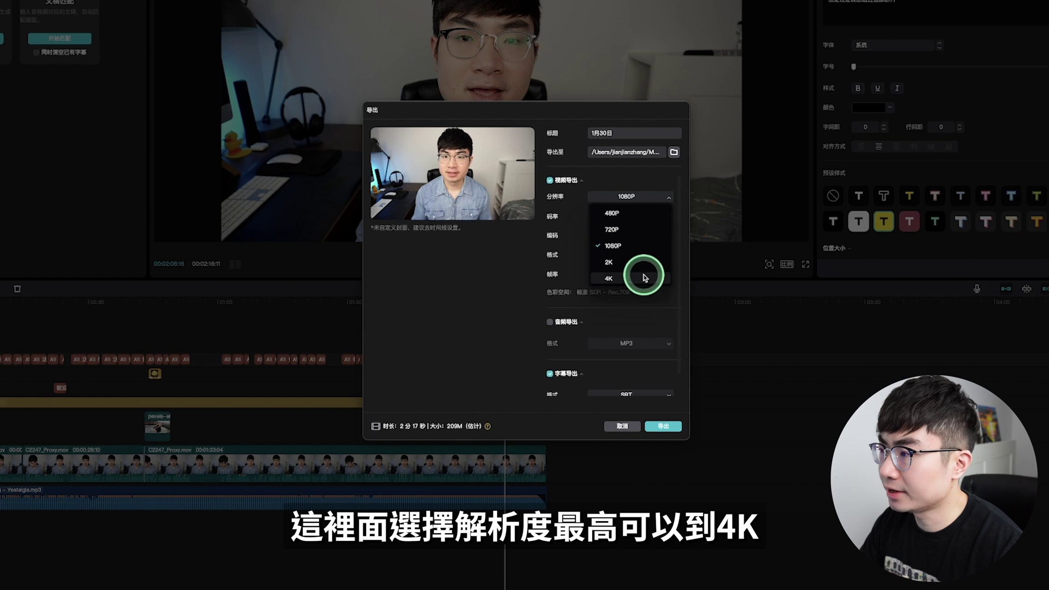
{"action": "left_click", "coordinate": [562, 246]}
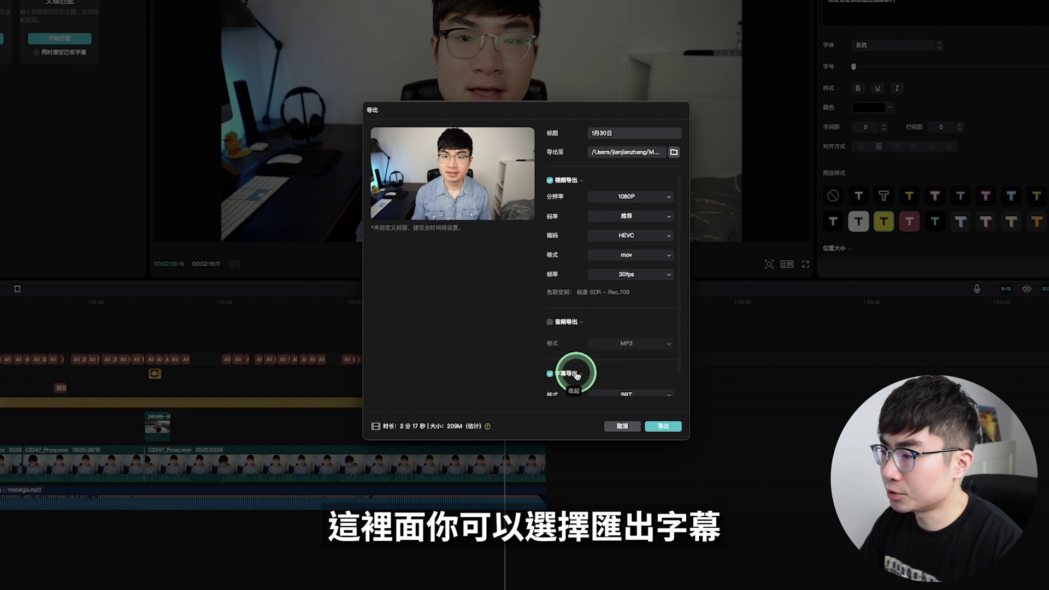
{"action": "scroll", "coordinate": [582, 371], "scroll_direction": "down", "scroll_amount": 2}
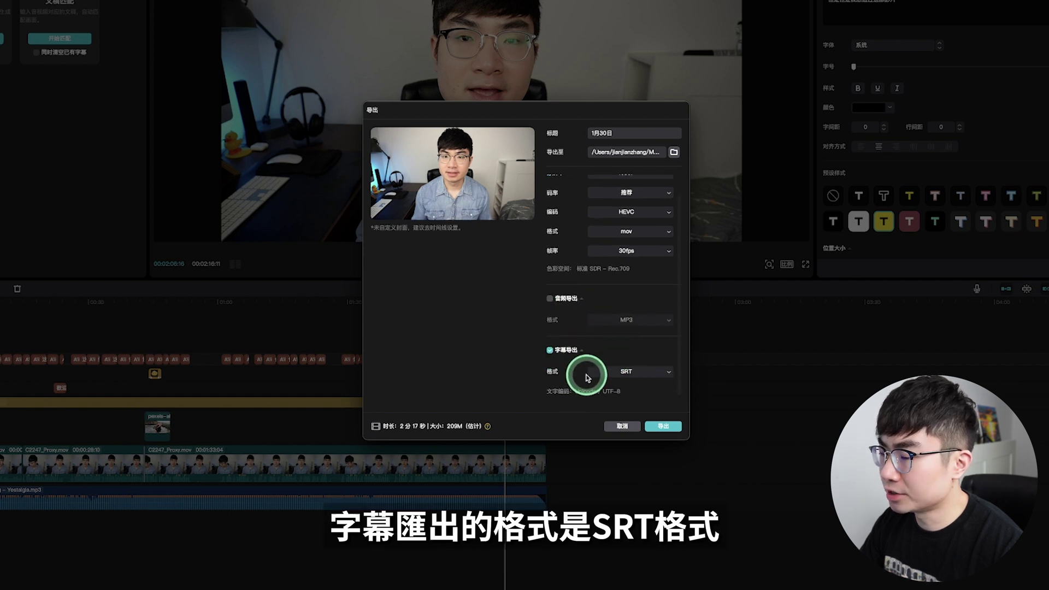